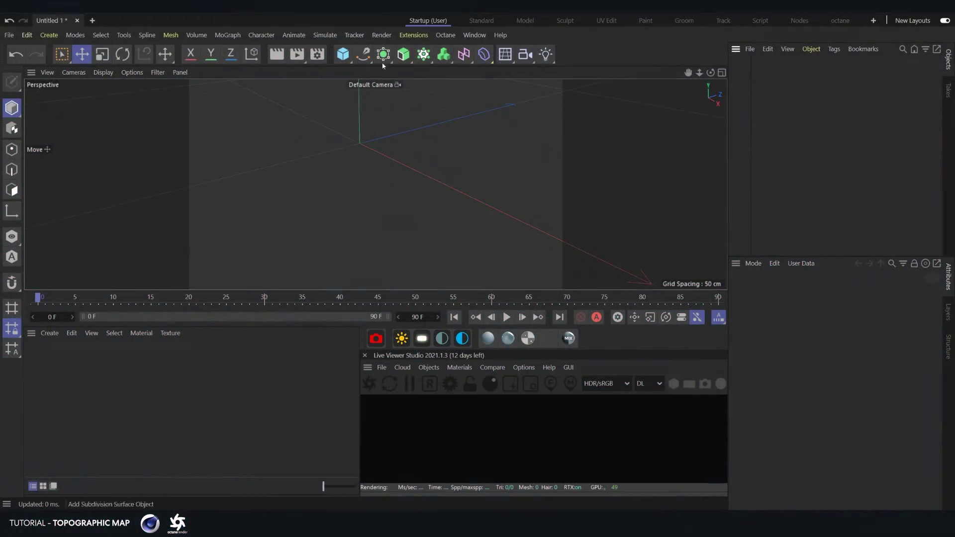
Add a plane primitive to the empty scene
{"action": "left_click", "coordinate": [339, 59]}
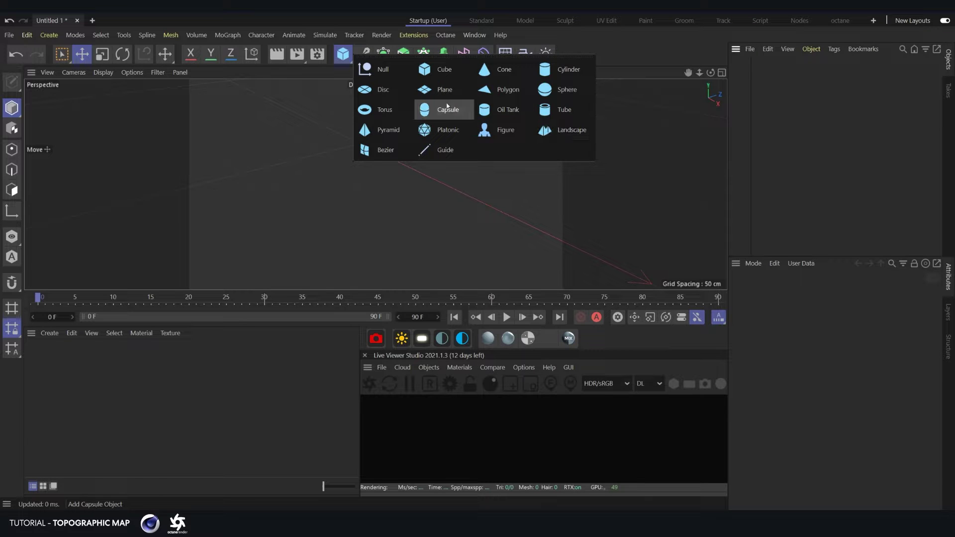
{"action": "left_click", "coordinate": [434, 92]}
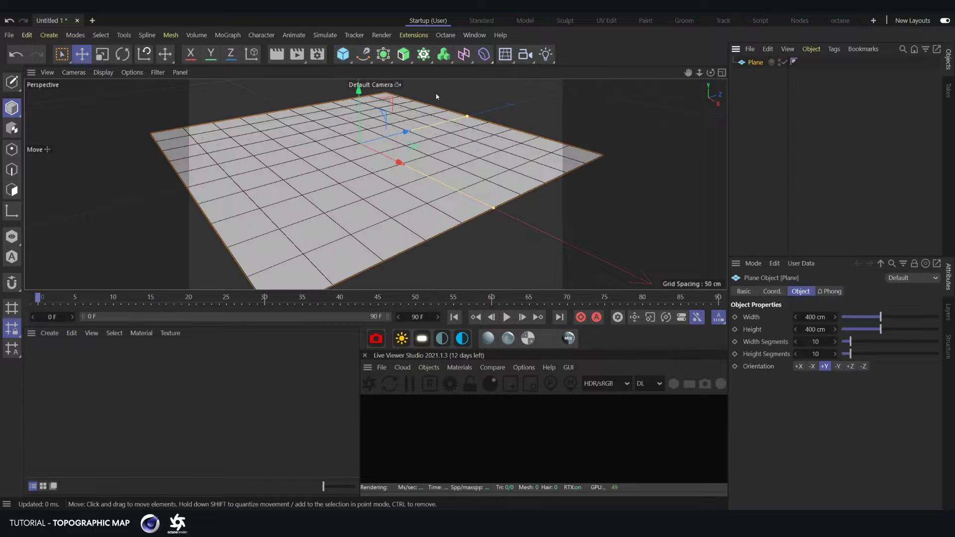
{"action": "scroll", "coordinate": [424, 200], "scroll_direction": "down", "scroll_amount": 2}
{"action": "left_click_drag", "start_coordinate": [404, 196], "coordinate": [404, 185], "text": "alt"}
{"action": "scroll", "coordinate": [402, 191], "scroll_direction": "up", "scroll_amount": 1}
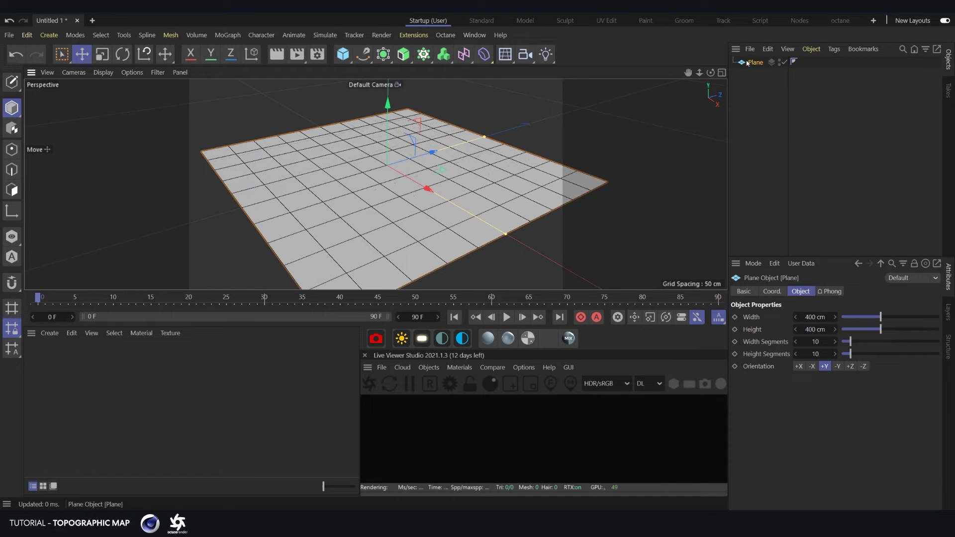
Set the plane's width segments and height segments to 200 each
{"action": "double_click", "coordinate": [815, 342]}
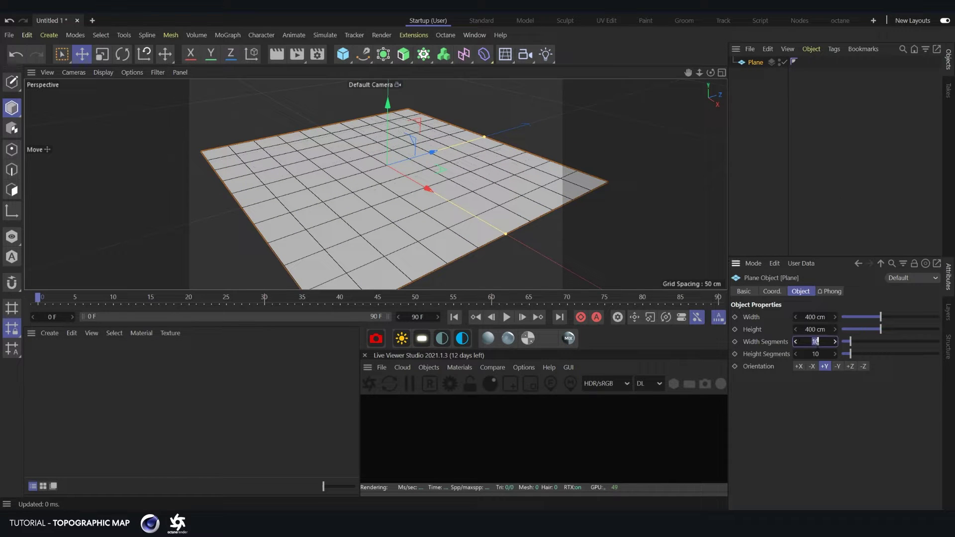
{"action": "type", "text": "20"}
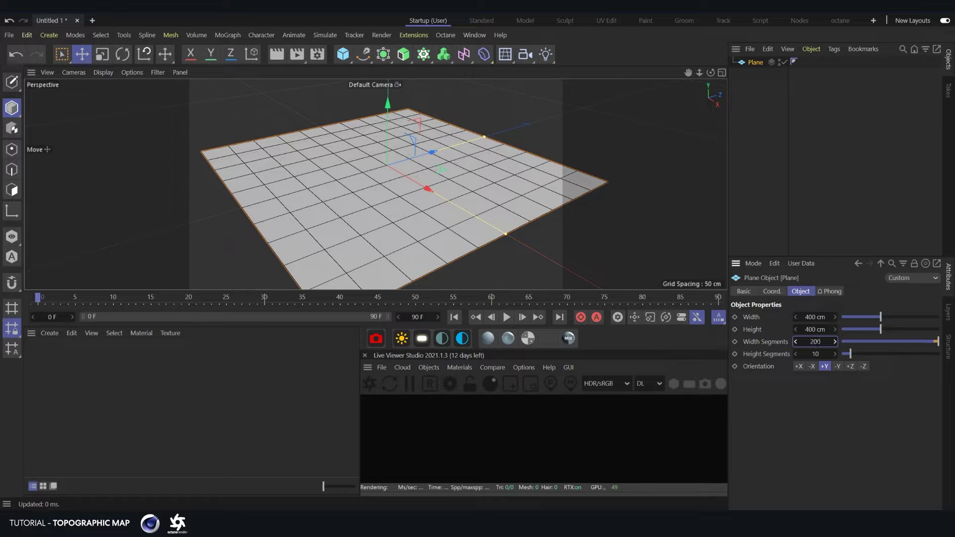
{"action": "type", "text": "0"}
{"action": "key", "text": "Return"}
{"action": "double_click", "coordinate": [812, 353]}
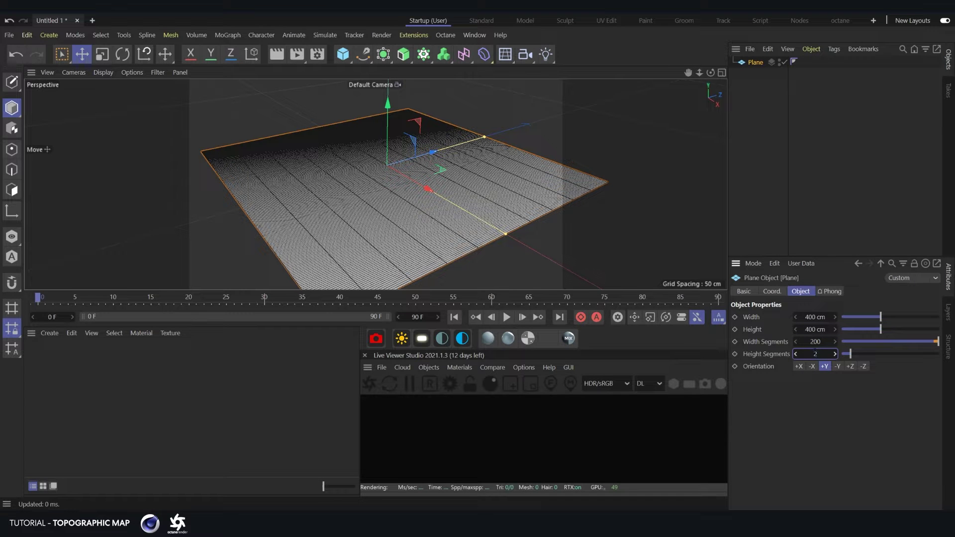
{"action": "key", "text": "Return"}
Add a Displacer deformer and nest it as a child of the plane
{"action": "scroll", "coordinate": [416, 203], "scroll_direction": "up", "scroll_amount": 3}
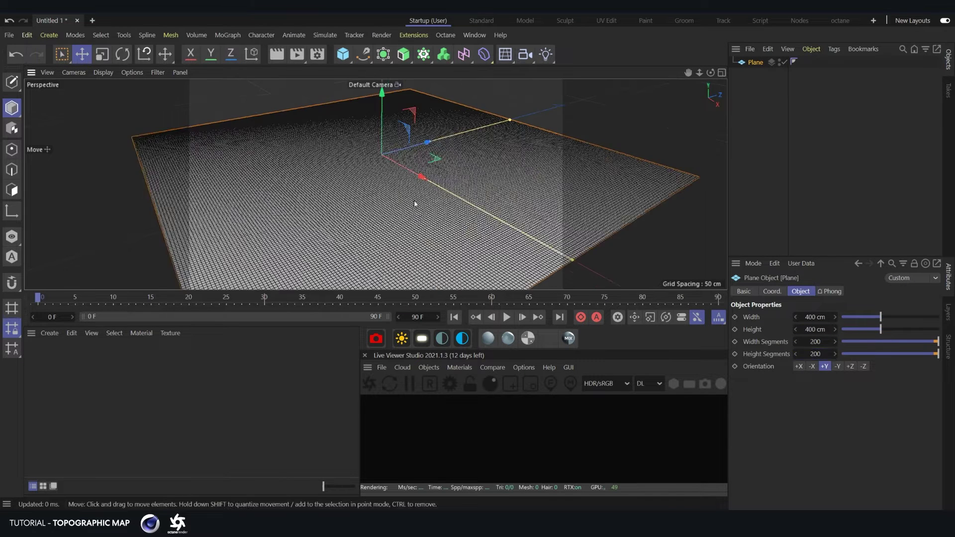
{"action": "left_click_drag", "start_coordinate": [415, 203], "coordinate": [411, 164], "text": "alt"}
{"action": "scroll", "coordinate": [405, 177], "scroll_direction": "up", "scroll_amount": 4}
{"action": "scroll", "coordinate": [392, 167], "scroll_direction": "down", "scroll_amount": 4}
{"action": "scroll", "coordinate": [396, 175], "scroll_direction": "down", "scroll_amount": 4}
{"action": "scroll", "coordinate": [424, 161], "scroll_direction": "up", "scroll_amount": 4}
{"action": "middle_click_drag", "start_coordinate": [354, 195], "coordinate": [376, 185], "text": "alt"}
{"action": "left_click_drag", "start_coordinate": [410, 149], "coordinate": [401, 141], "text": "alt"}
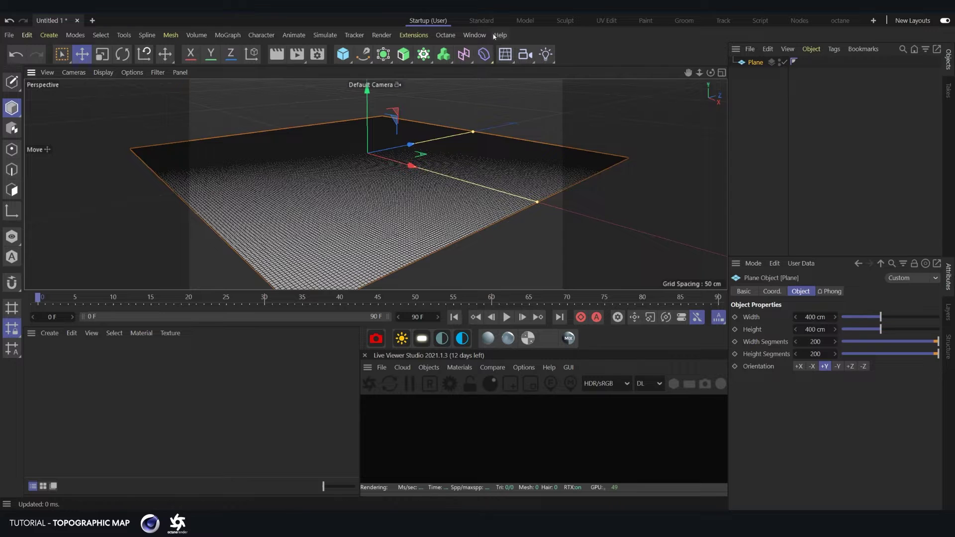
{"action": "left_click", "coordinate": [483, 62]}
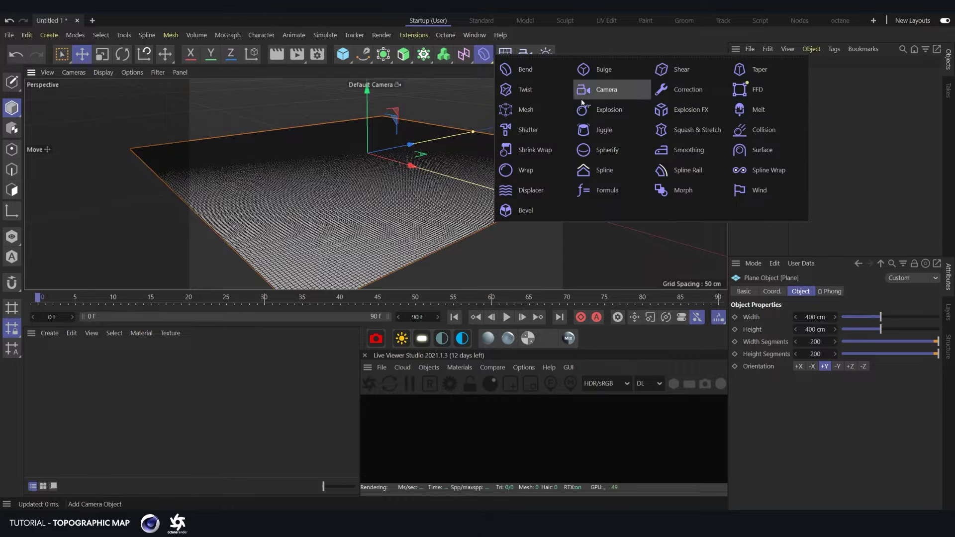
{"action": "left_click", "coordinate": [540, 190]}
{"action": "left_click_drag", "start_coordinate": [750, 74], "coordinate": [754, 63]}
Assign a Noise shader as the displacer's custom shading shader
{"action": "scroll", "coordinate": [455, 207], "scroll_direction": "up", "scroll_amount": 5}
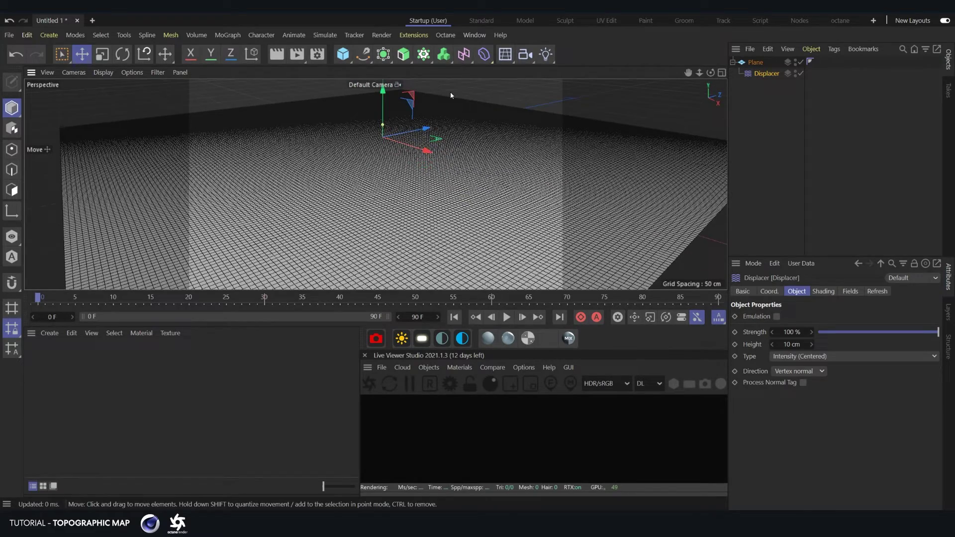
{"action": "left_click", "coordinate": [824, 292]}
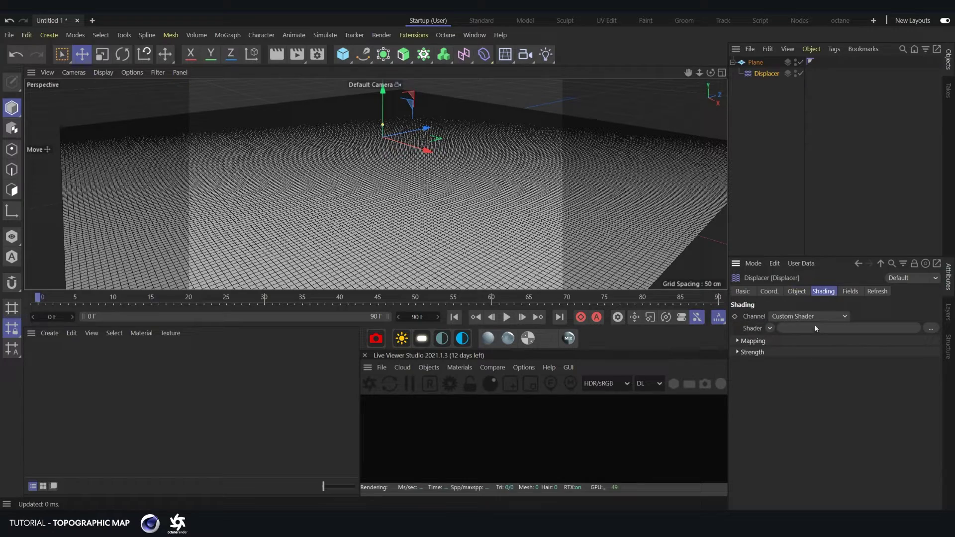
{"action": "left_click", "coordinate": [770, 329]}
{"action": "left_click", "coordinate": [782, 163]}
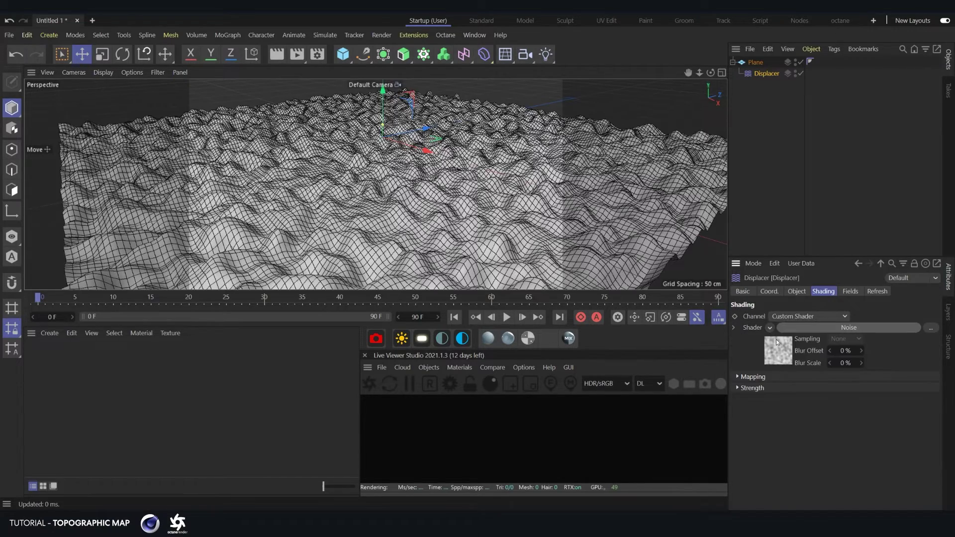
{"action": "scroll", "coordinate": [463, 209], "scroll_direction": "down", "scroll_amount": 3}
{"action": "mouse_move", "coordinate": [464, 209]}
{"action": "left_mouse_down", "text": "alt"}
{"action": "mouse_move", "coordinate": [428, 210]}
{"action": "mouse_move", "coordinate": [527, 214]}
{"action": "mouse_move", "coordinate": [457, 215]}
{"action": "mouse_move", "coordinate": [462, 231]}
{"action": "mouse_move", "coordinate": [467, 224]}
{"action": "left_mouse_up", "text": "alt"}
Set the displacer's noise shader to the Wavy Turbulence type with a global scale of 1303%
{"action": "left_click", "coordinate": [777, 359]}
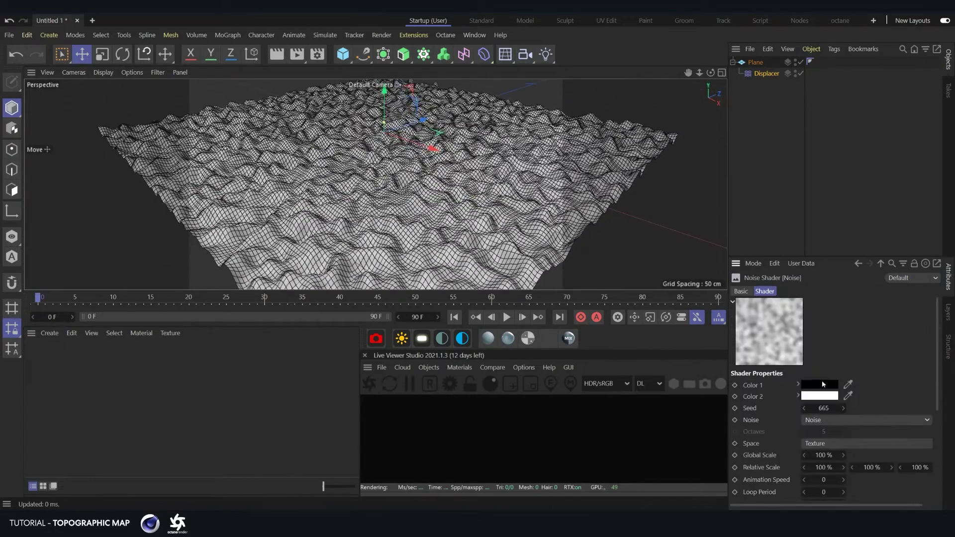
{"action": "left_click", "coordinate": [867, 419]}
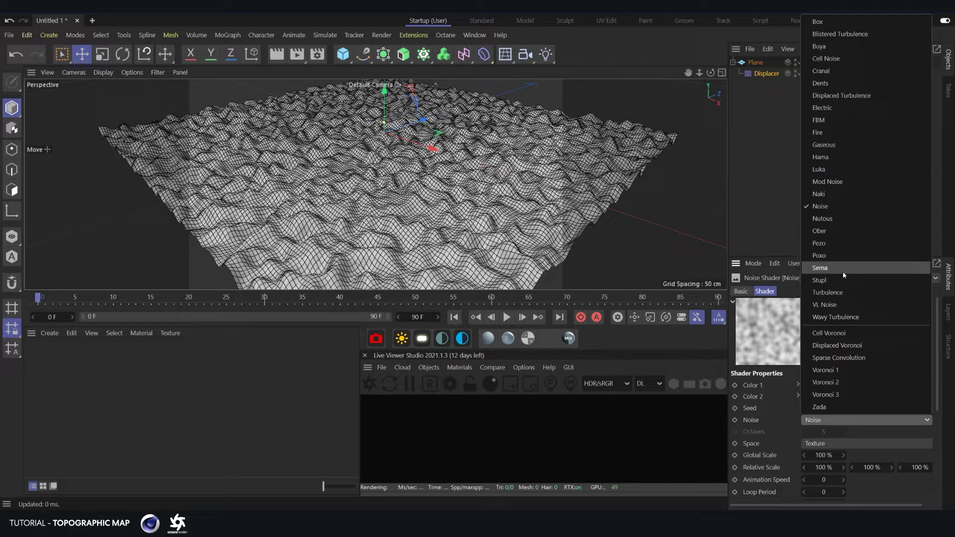
{"action": "left_click", "coordinate": [772, 416]}
{"action": "left_click_drag", "start_coordinate": [823, 455], "coordinate": [895, 455]}
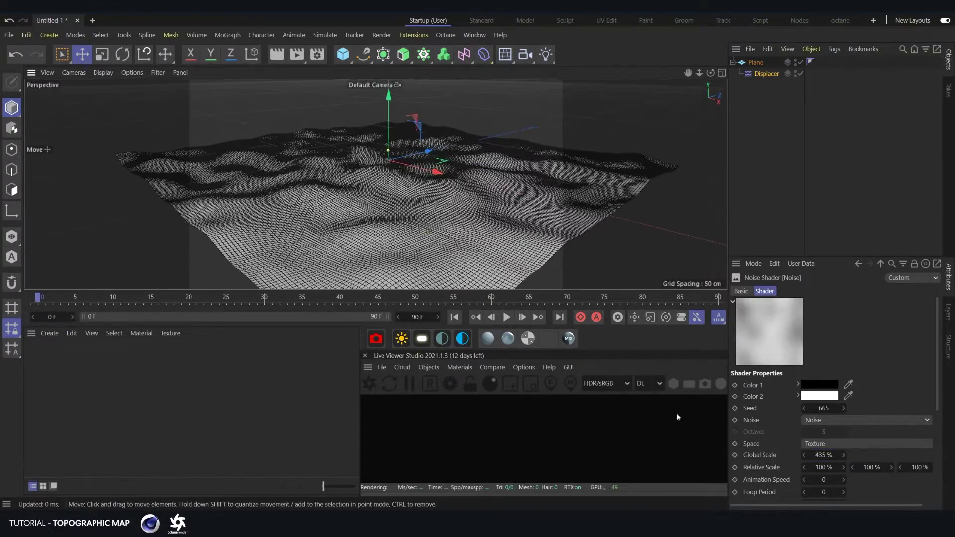
{"action": "left_click", "coordinate": [841, 420]}
{"action": "left_click", "coordinate": [844, 317]}
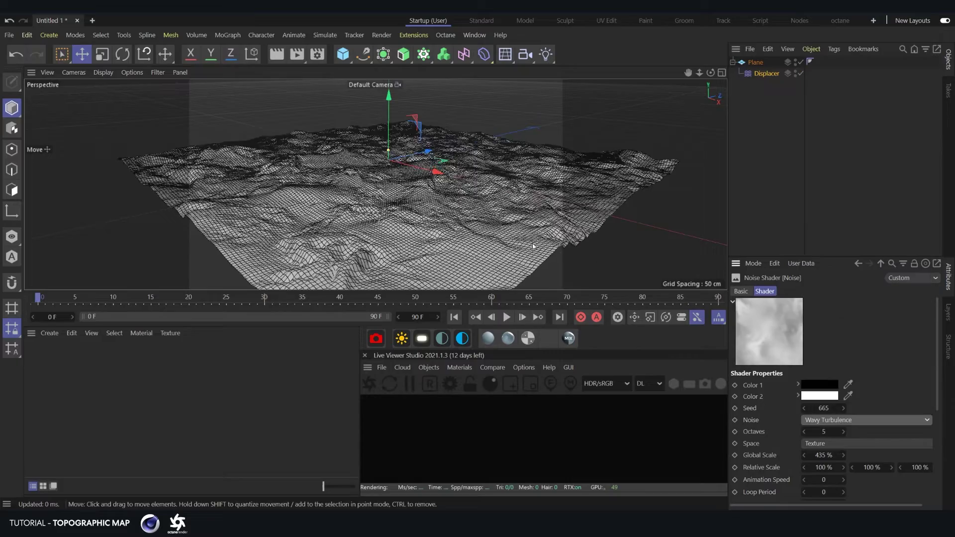
{"action": "left_click_drag", "start_coordinate": [824, 451], "coordinate": [915, 451]}
{"action": "mouse_move", "coordinate": [401, 233]}
{"action": "left_mouse_down", "text": "alt"}
{"action": "mouse_move", "coordinate": [409, 214]}
{"action": "mouse_move", "coordinate": [404, 235]}
{"action": "left_mouse_up", "text": "alt"}
{"action": "left_click_drag", "start_coordinate": [330, 241], "coordinate": [353, 243], "text": "alt"}
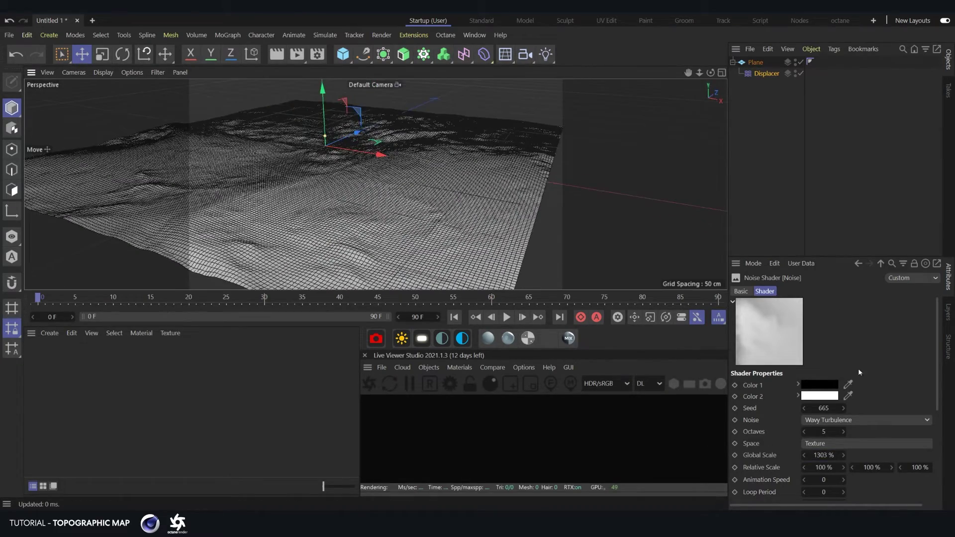
Increase the displacer's height to form strong mountain relief on the plane
{"action": "left_click", "coordinate": [766, 74]}
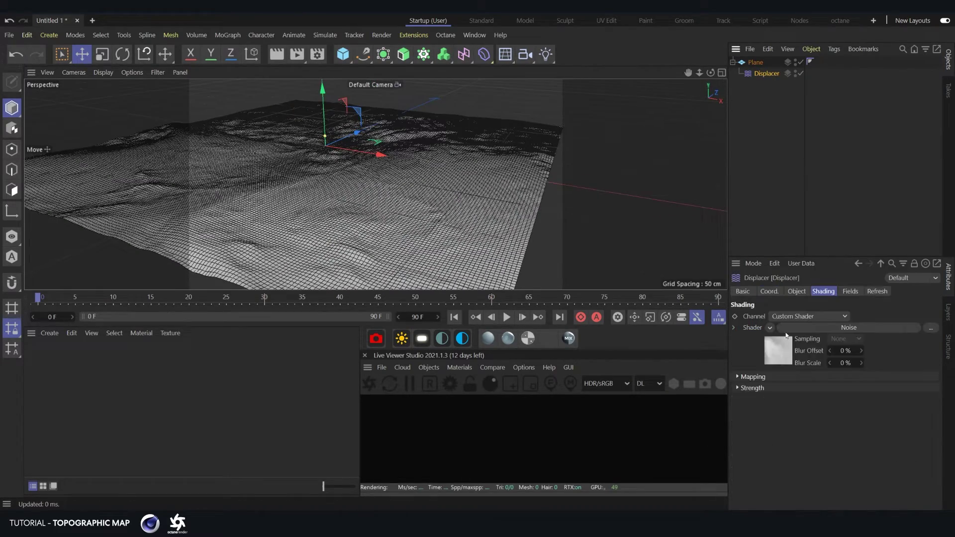
{"action": "left_click", "coordinate": [797, 291]}
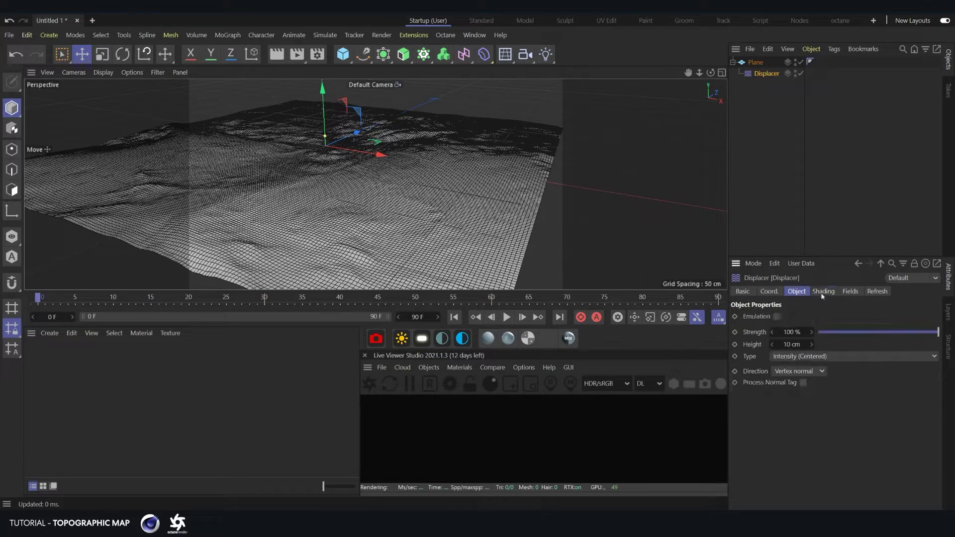
{"action": "left_click_drag", "start_coordinate": [802, 344], "coordinate": [833, 344]}
{"action": "left_click_drag", "start_coordinate": [407, 195], "coordinate": [447, 188], "text": "alt"}
Raise the plane's width segments and height segments to 300 each
{"action": "left_click", "coordinate": [755, 62]}
{"action": "left_click", "coordinate": [822, 343]}
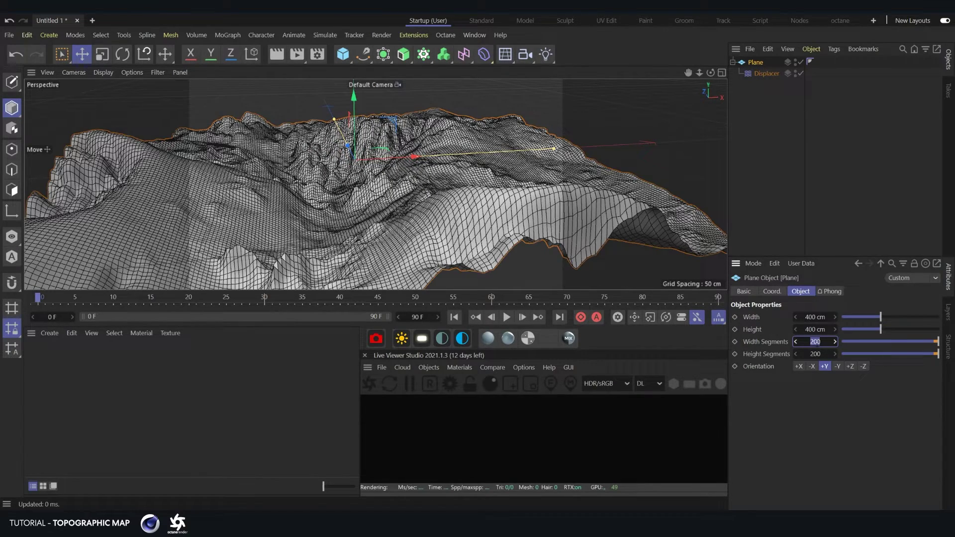
{"action": "type", "text": "200"}
{"action": "left_click_drag", "start_coordinate": [819, 343], "coordinate": [779, 354]}
{"action": "type", "text": "300"}
{"action": "left_click", "coordinate": [821, 351]}
{"action": "type", "text": "3"}
{"action": "key", "text": "Return"}
{"action": "left_click_drag", "start_coordinate": [437, 226], "coordinate": [568, 225], "text": "alt"}
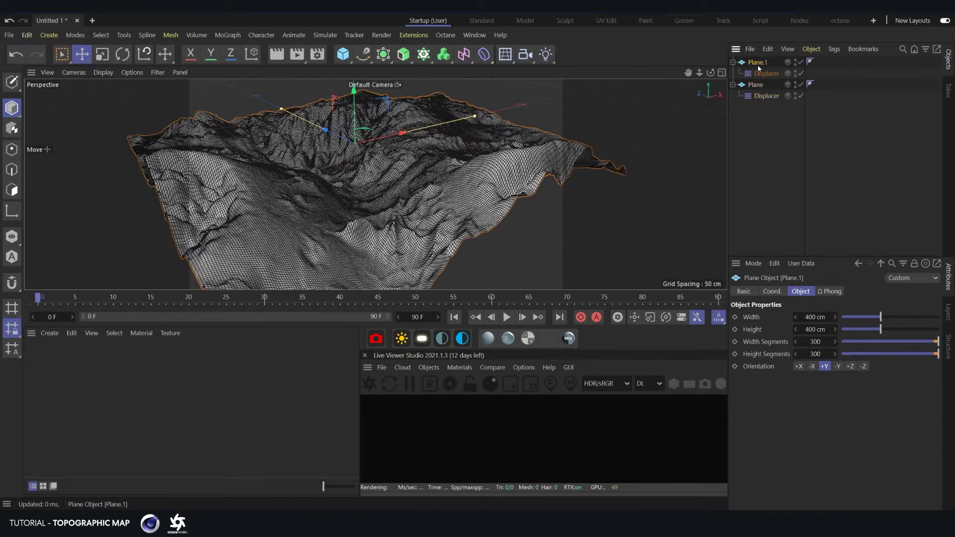
Replace the duplicate plane with a fresh copy of the displaced plane, and hide the original in the viewport and renderer
{"action": "key", "text": "Delete"}
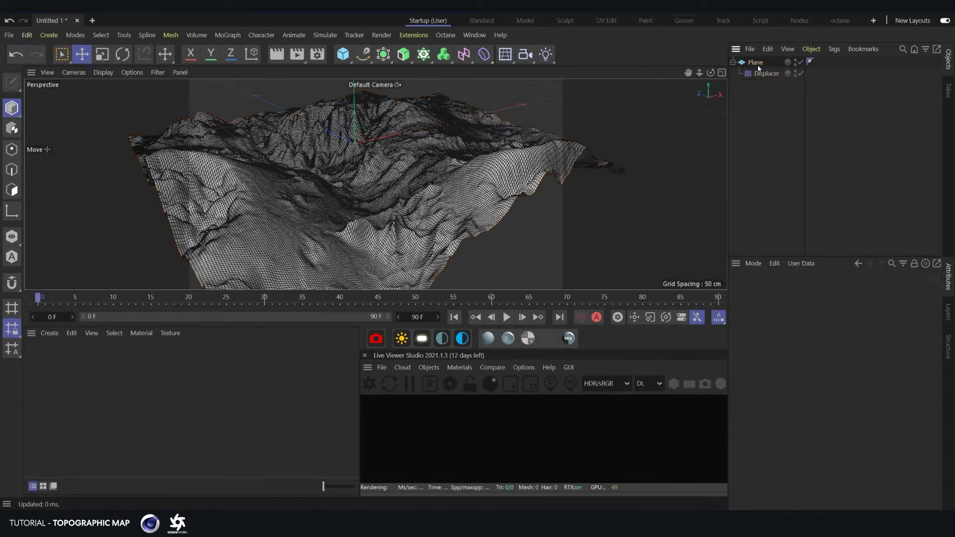
{"action": "left_click", "coordinate": [757, 65]}
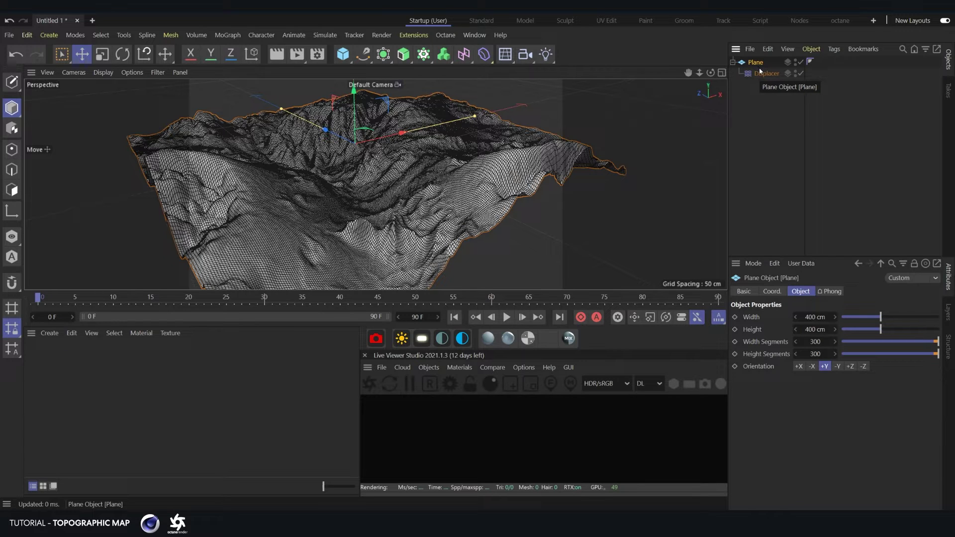
{"action": "key", "text": "ctrl+c"}
{"action": "key", "text": "ctrl+v"}
{"action": "left_click", "coordinate": [769, 138]}
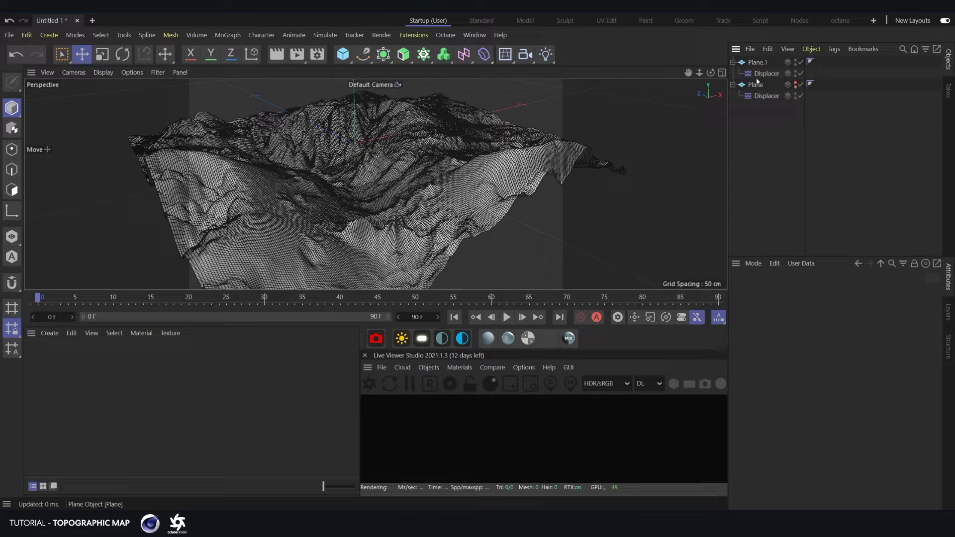
Convert the copied plane to a polygon object with Current State to Object, and delete its procedural source together with the displacer
{"action": "left_click", "coordinate": [757, 62]}
{"action": "left_click_drag", "start_coordinate": [440, 189], "coordinate": [374, 182], "text": "alt"}
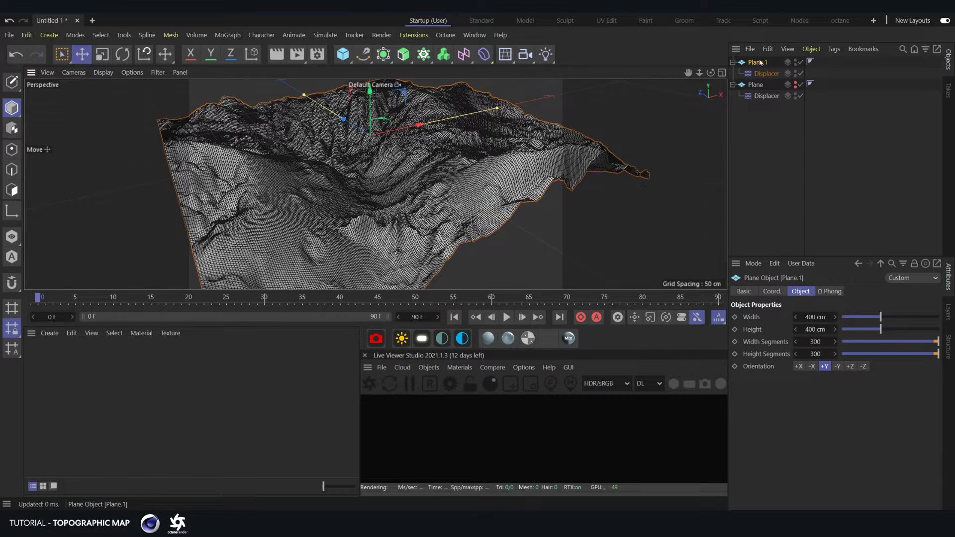
{"action": "right_click", "coordinate": [756, 63]}
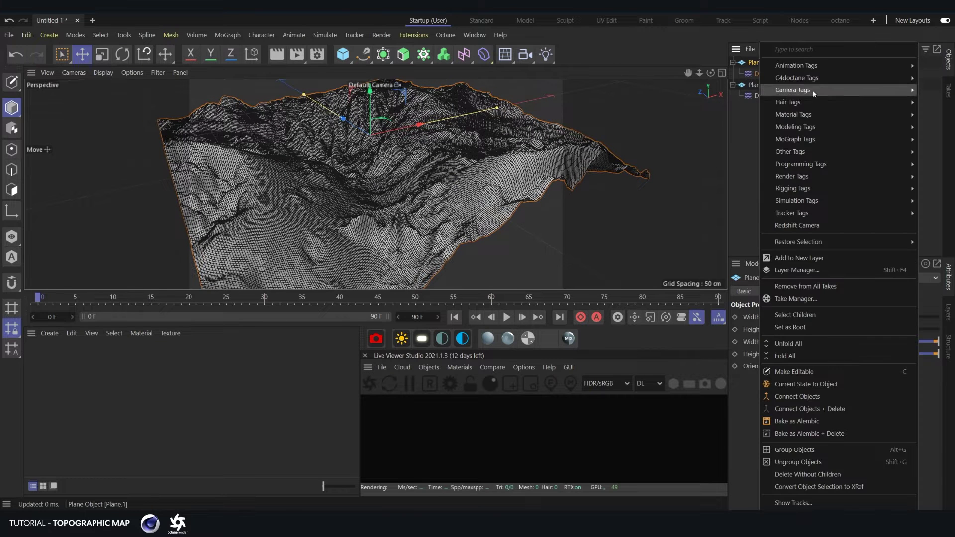
{"action": "left_click", "coordinate": [818, 387]}
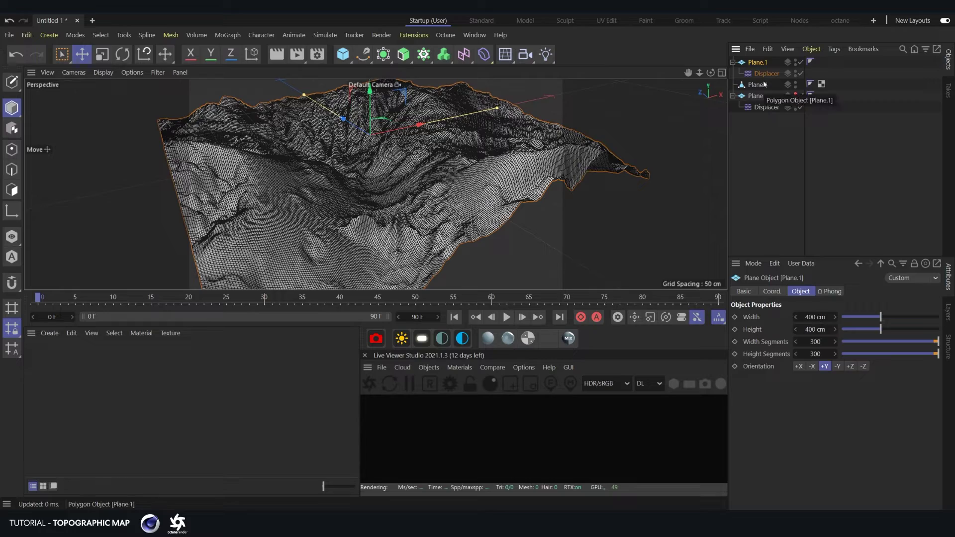
{"action": "key", "text": "Delete"}
{"action": "left_click", "coordinate": [757, 62]}
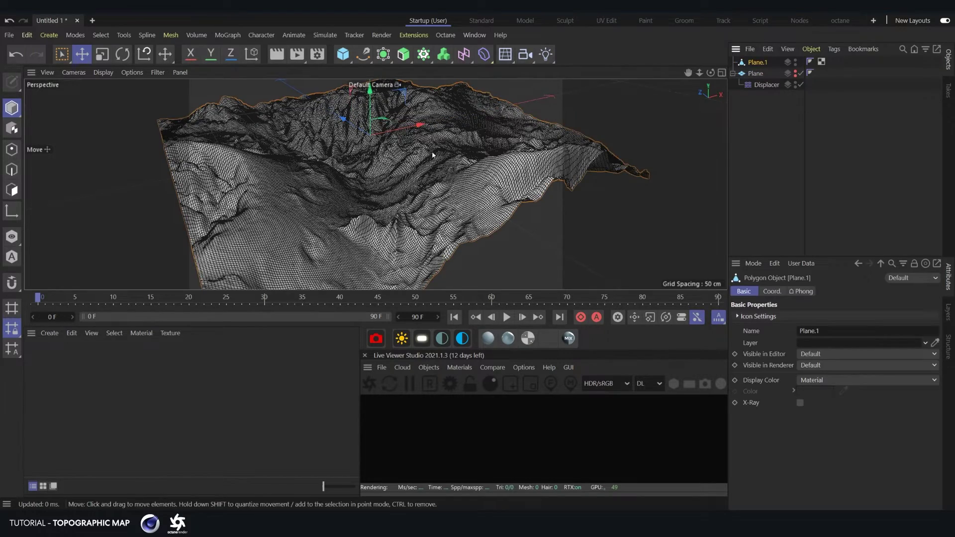
Activate Rectangle Selection and switch the polygon terrain to edge mode
{"action": "left_click_drag", "start_coordinate": [433, 155], "coordinate": [390, 214], "text": "alt"}
{"action": "key", "text": "0"}
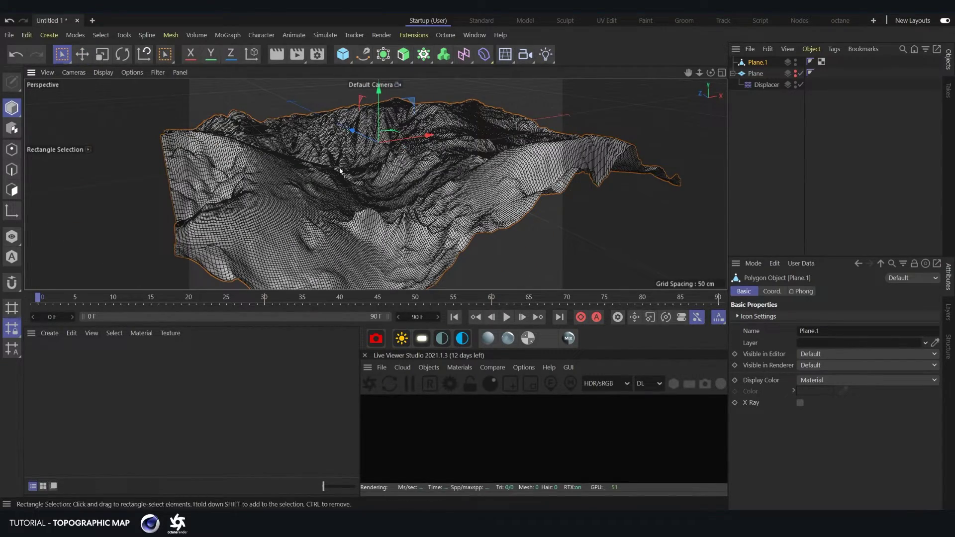
{"action": "left_click_drag", "start_coordinate": [456, 181], "coordinate": [528, 153], "text": "alt"}
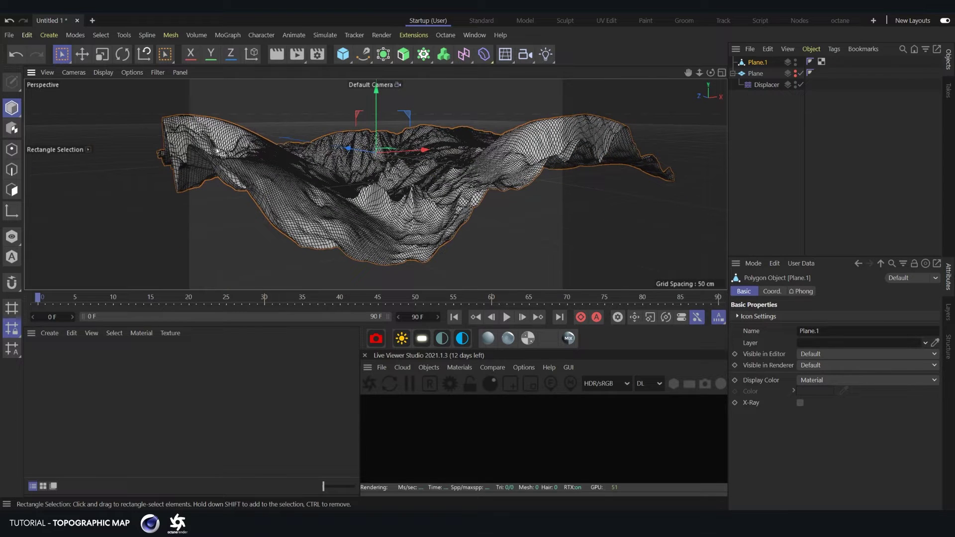
{"action": "left_click_drag", "start_coordinate": [479, 221], "coordinate": [428, 219], "text": "alt"}
{"action": "left_click", "coordinate": [11, 170]}
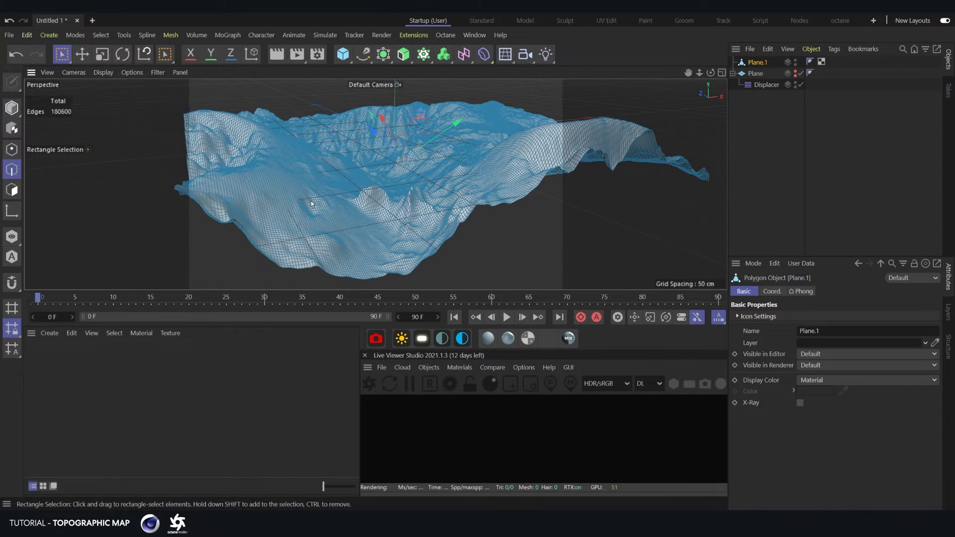
Activate the Plane Cut tool for the polygon terrain
{"action": "right_click", "coordinate": [397, 170]}
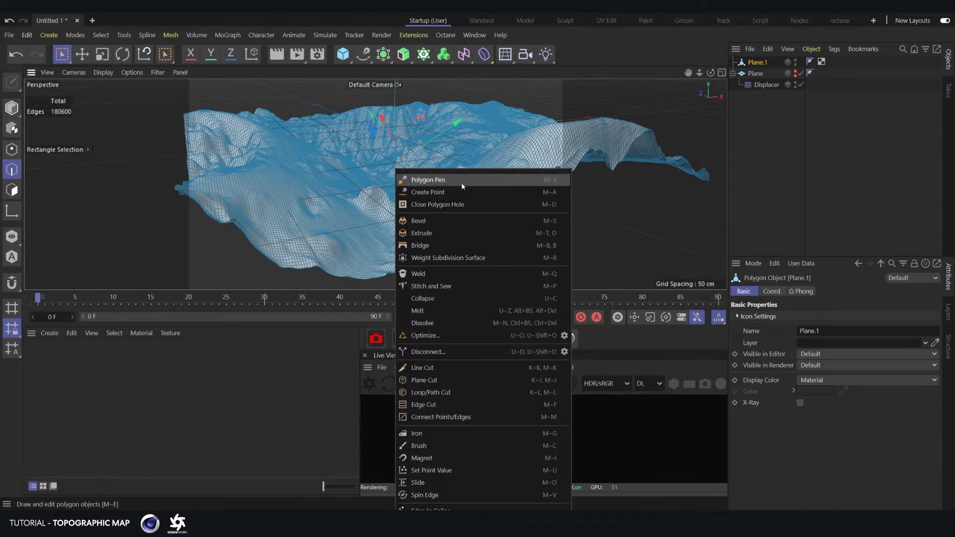
{"action": "left_click", "coordinate": [437, 381]}
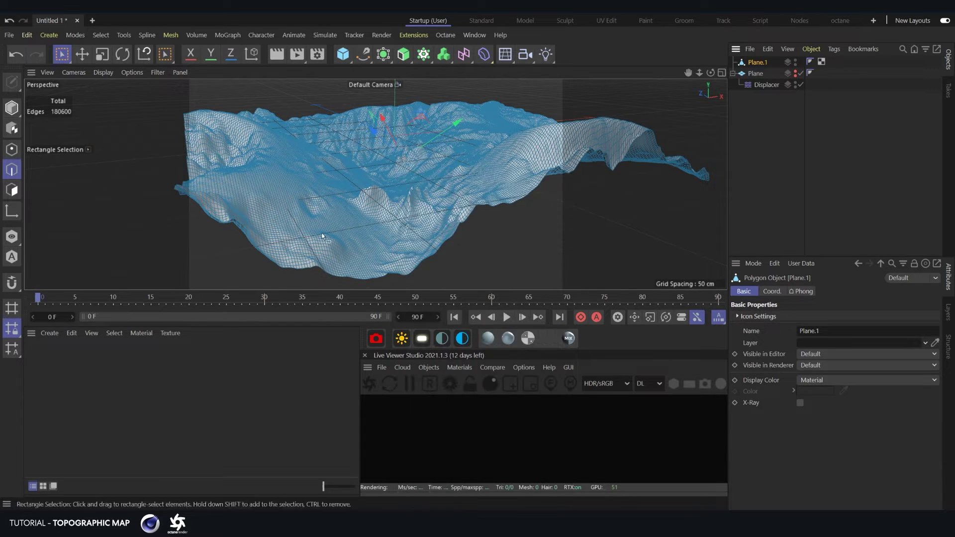
{"action": "key", "text": "space"}
{"action": "key", "text": "shift+c"}
{"action": "type", "text": "plane cu"}
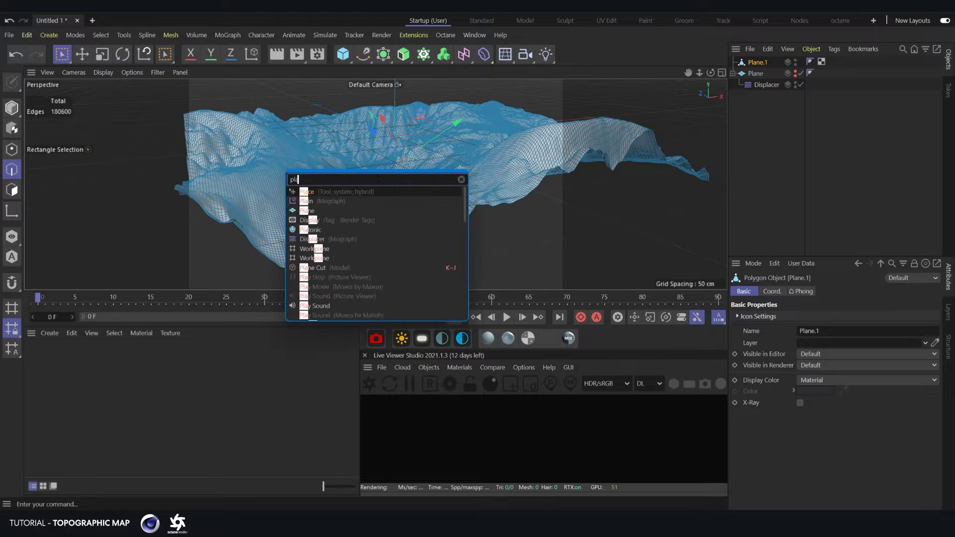
{"action": "type", "text": "t"}
{"action": "key", "text": "Return"}
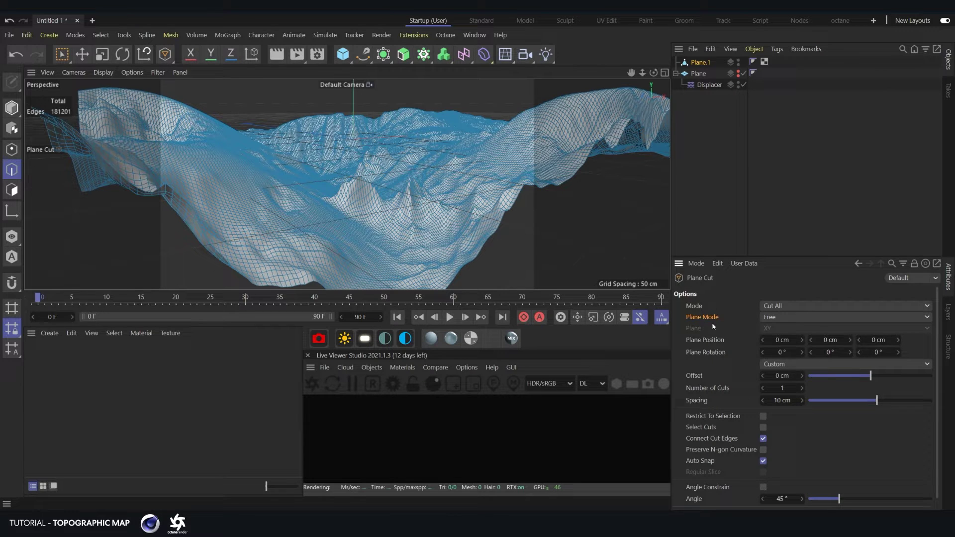
Set the plane cut's plane mode to World and its plane to XZ
{"action": "left_click", "coordinate": [766, 318]}
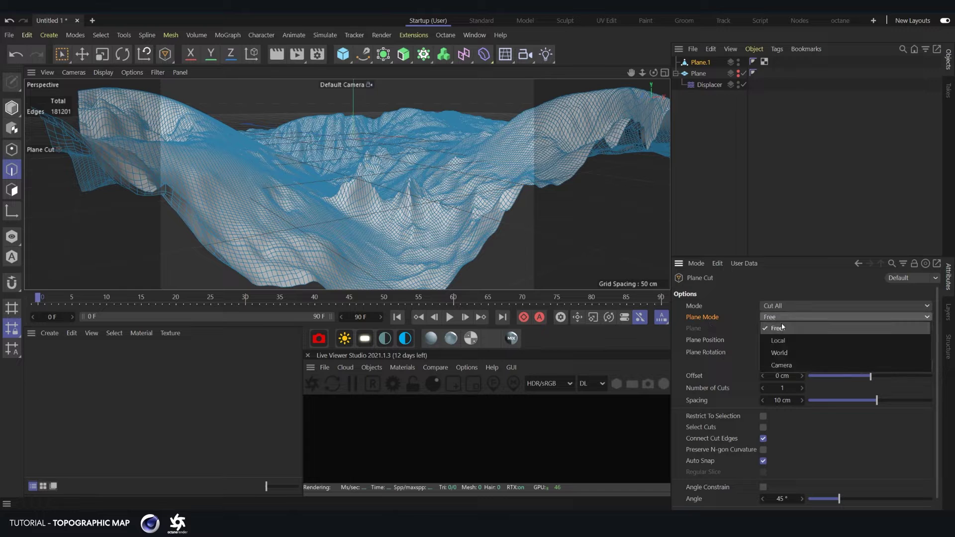
{"action": "left_click", "coordinate": [788, 354]}
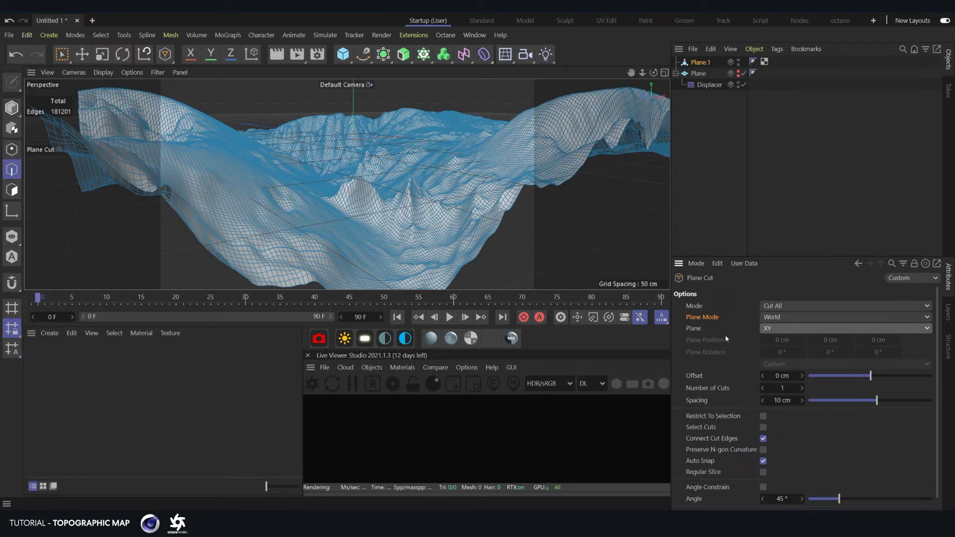
{"action": "left_click", "coordinate": [781, 328]}
{"action": "left_click", "coordinate": [791, 363]}
{"action": "scroll", "coordinate": [795, 378], "scroll_direction": "down", "scroll_amount": 1}
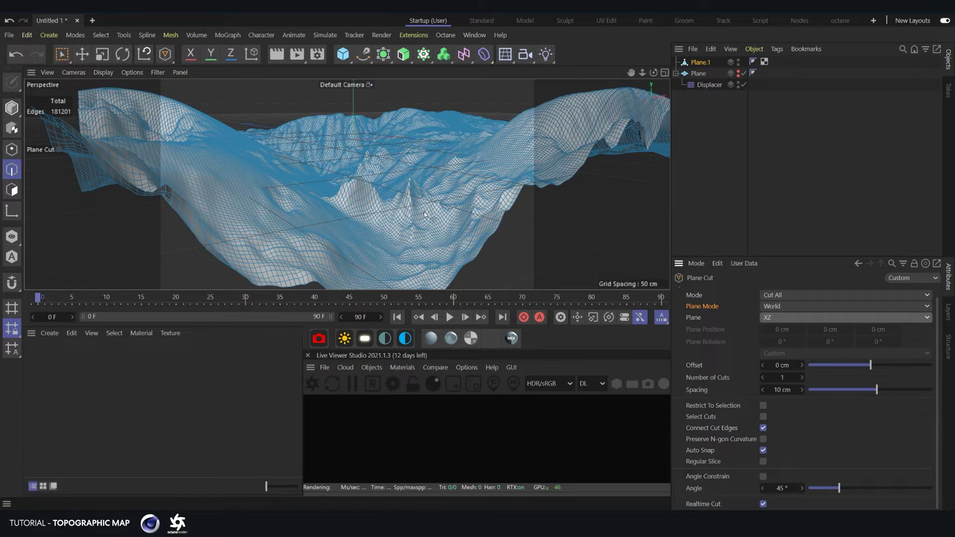
{"action": "mouse_move", "coordinate": [452, 220]}
{"action": "left_mouse_down", "text": "alt"}
{"action": "mouse_move", "coordinate": [456, 202]}
{"action": "mouse_move", "coordinate": [459, 213]}
{"action": "left_mouse_up", "text": "alt"}
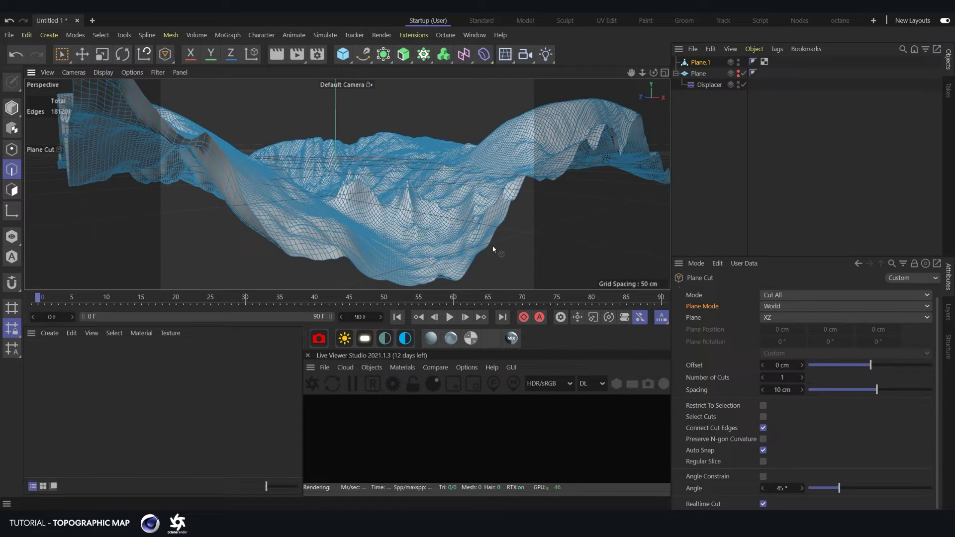
Set the plane cut to 10 cuts with 5 cm spacing and preview the slices on the terrain
{"action": "left_click", "coordinate": [776, 379]}
{"action": "key", "text": "Return"}
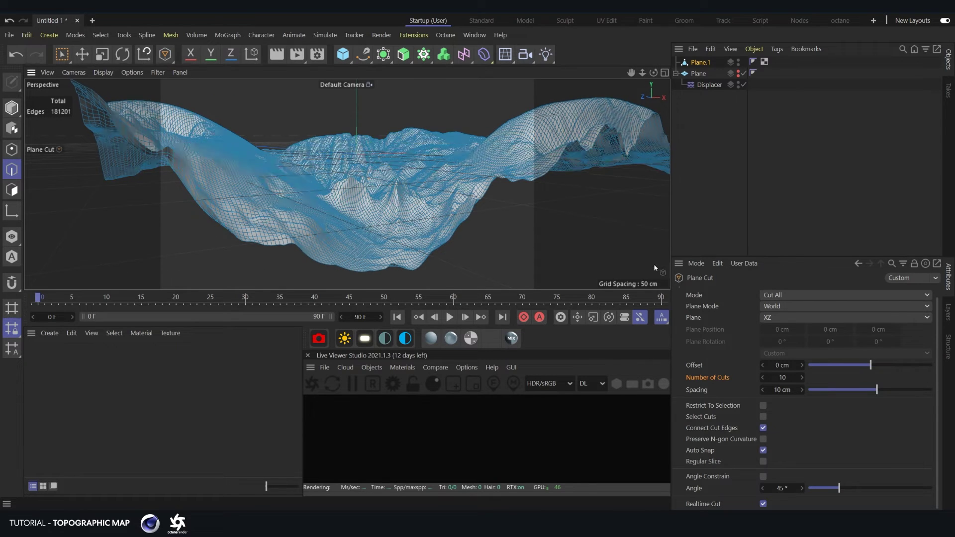
{"action": "mouse_move", "coordinate": [599, 98]}
{"action": "left_mouse_down", "text": "alt"}
{"action": "mouse_move", "coordinate": [573, 111]}
{"action": "mouse_move", "coordinate": [607, 105]}
{"action": "mouse_move", "coordinate": [600, 99]}
{"action": "left_mouse_up", "text": "alt"}
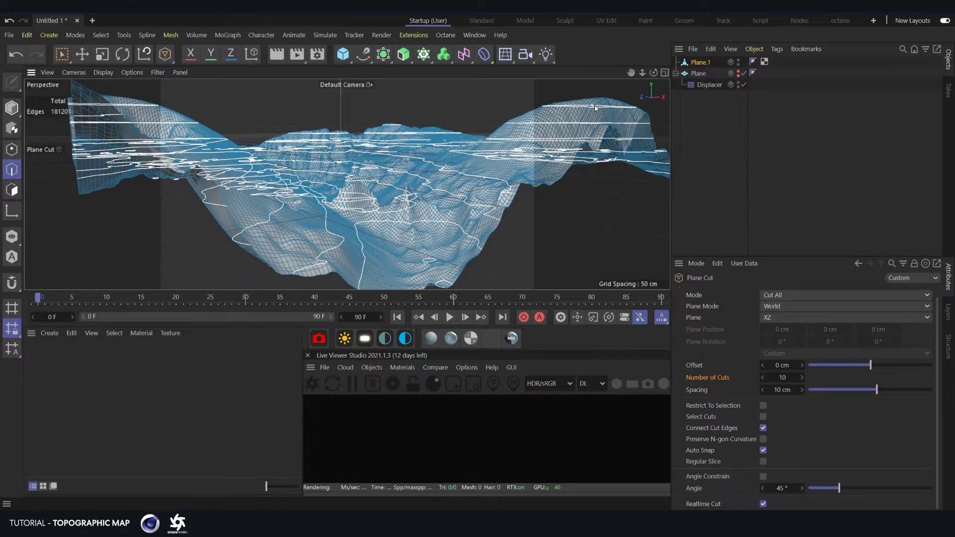
{"action": "left_click", "coordinate": [779, 390]}
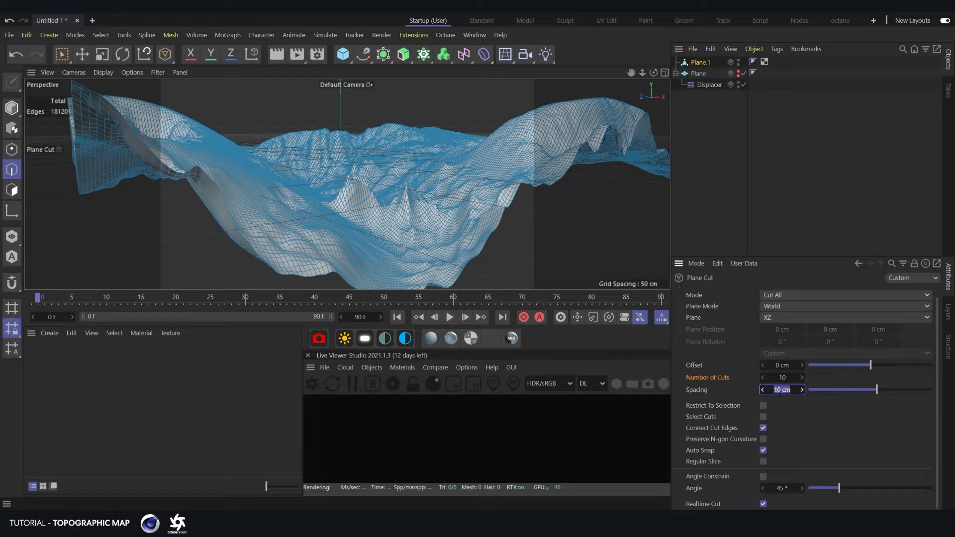
{"action": "type", "text": "5"}
{"action": "key", "text": "Return"}
{"action": "left_click", "coordinate": [594, 100]}
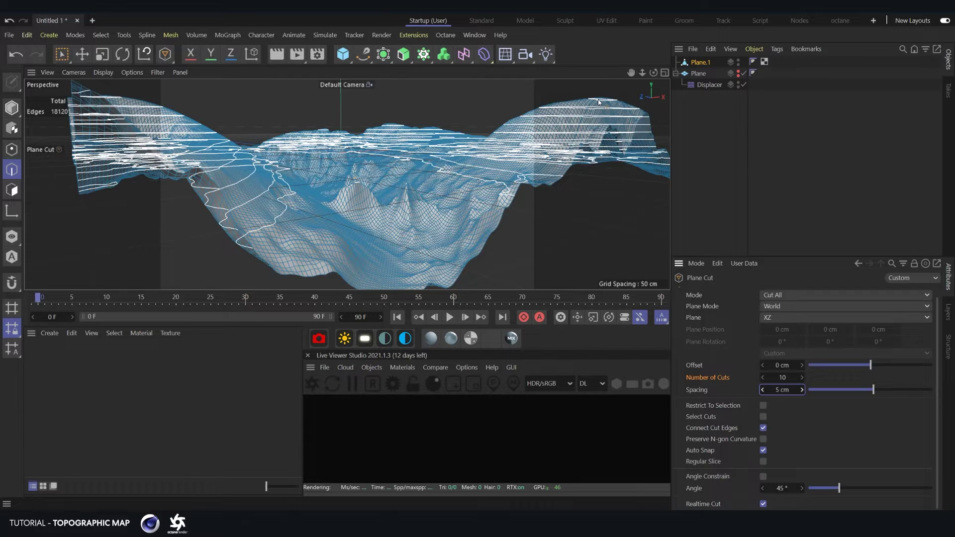
Raise the number of cuts to 20 and enable Select Cuts
{"action": "left_click", "coordinate": [785, 379]}
{"action": "type", "text": "20"}
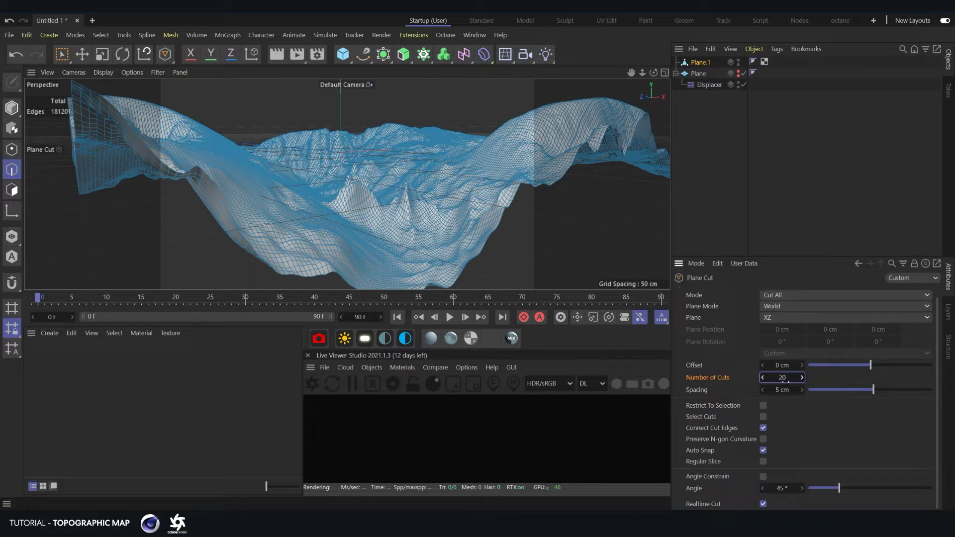
{"action": "key", "text": "Return"}
{"action": "left_click", "coordinate": [763, 417]}
Slice the terrain with the horizontal cuts, starting from the top of its highest ridge
{"action": "left_click", "coordinate": [544, 153]}
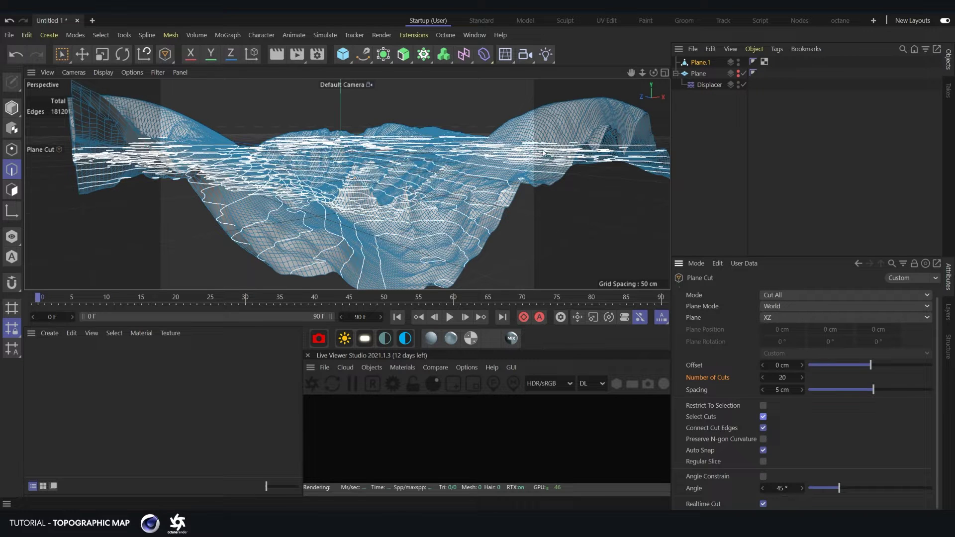
{"action": "left_click", "coordinate": [592, 109]}
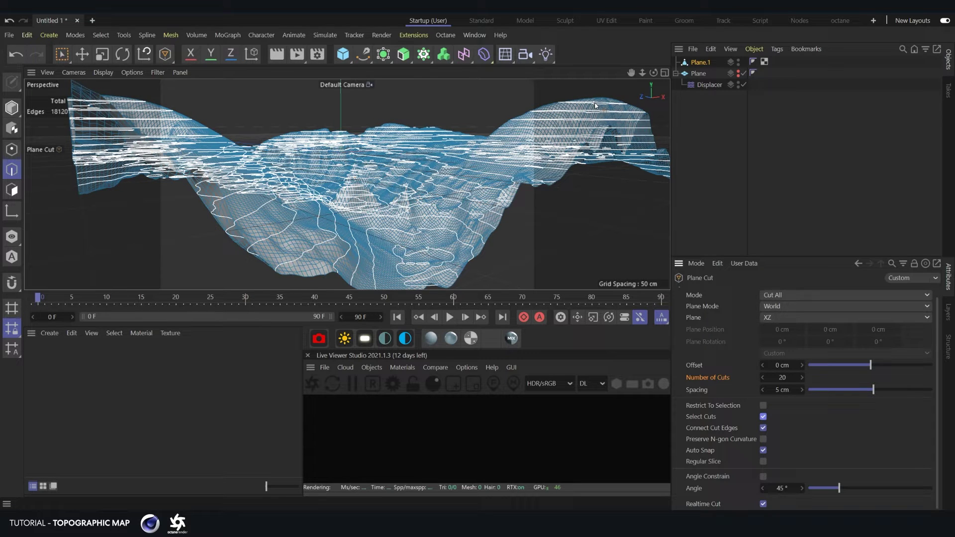
{"action": "key", "text": "Escape"}
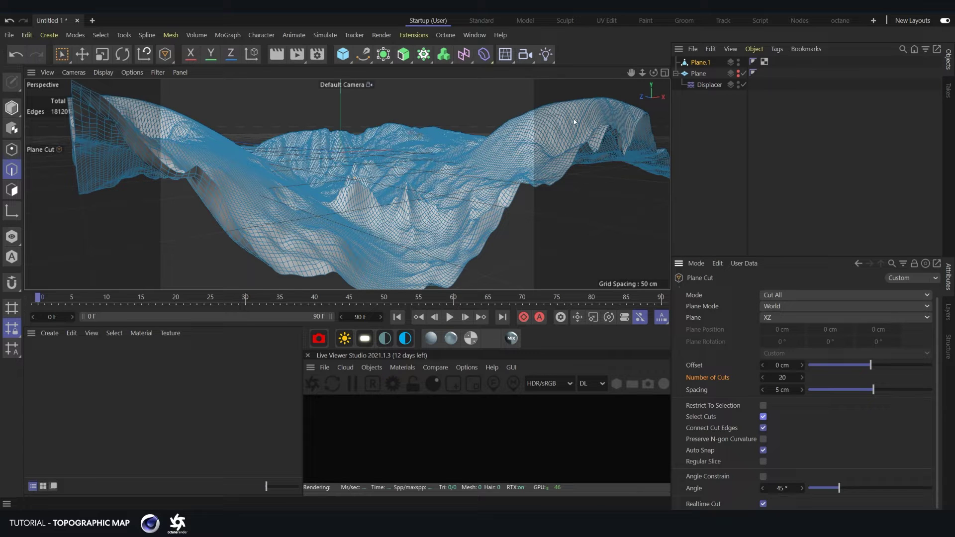
{"action": "left_click", "coordinate": [600, 100]}
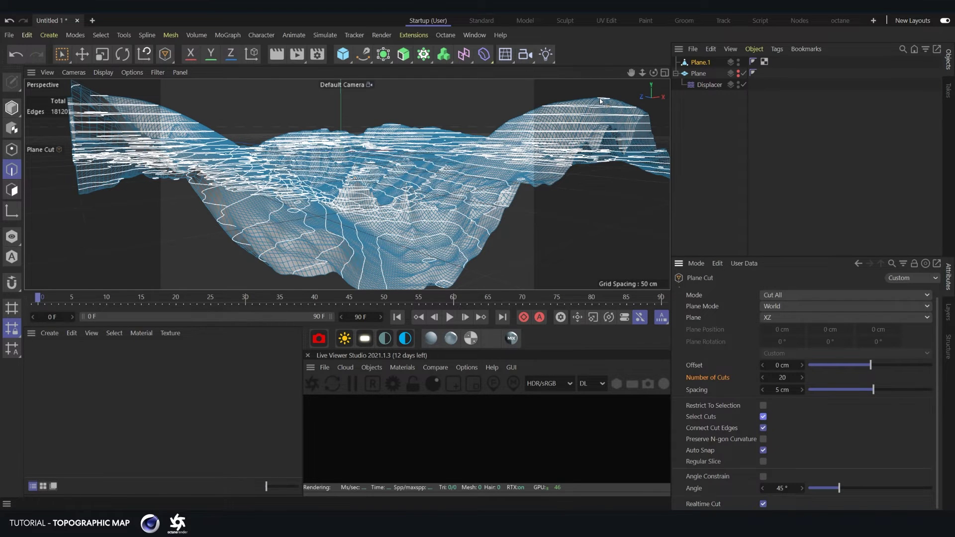
{"action": "left_click", "coordinate": [600, 101]}
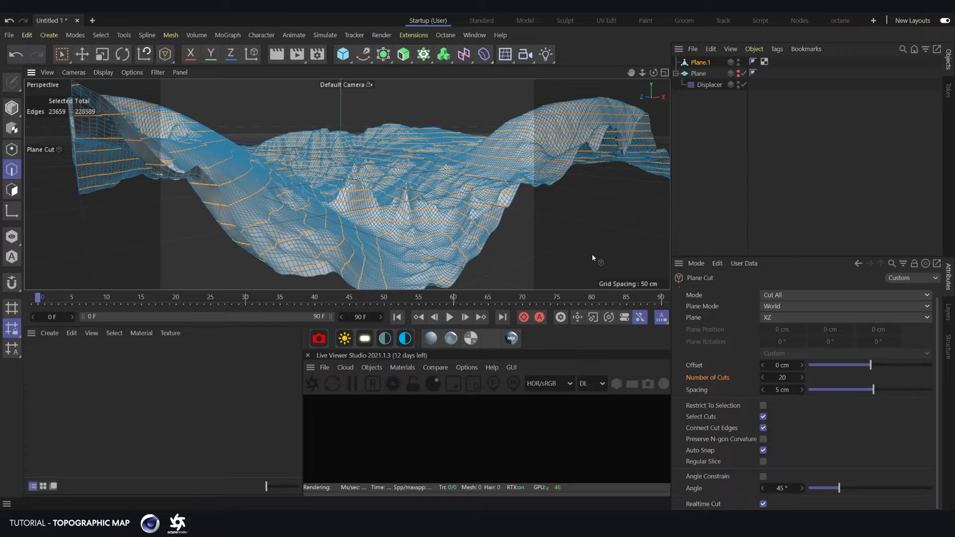
{"action": "left_click_drag", "start_coordinate": [497, 246], "coordinate": [394, 171], "text": "alt"}
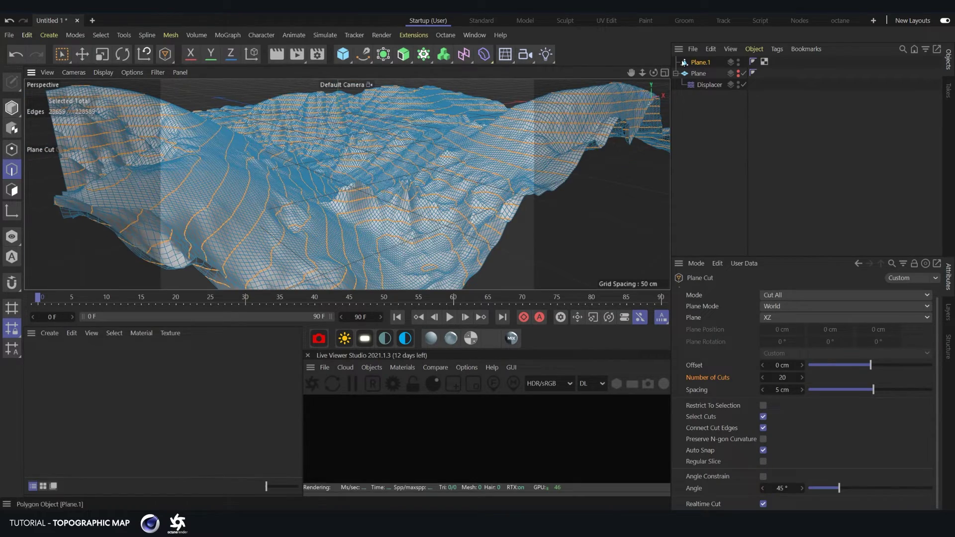
Convert the selected cut edges to a spline with Edge to Spline, and move the spline out of the terrain's hierarchy
{"action": "key", "text": "shift+c"}
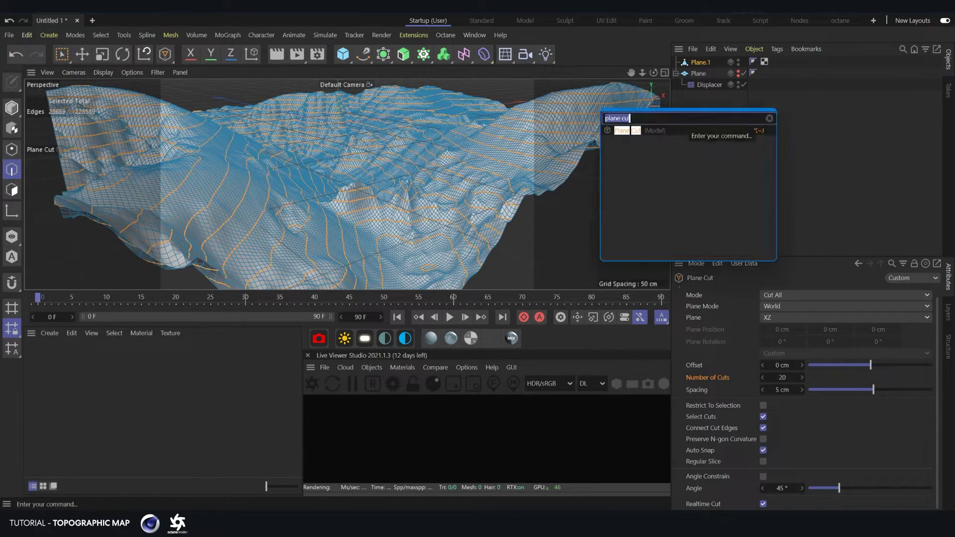
{"action": "type", "text": "edge to spline"}
{"action": "key", "text": "Return"}
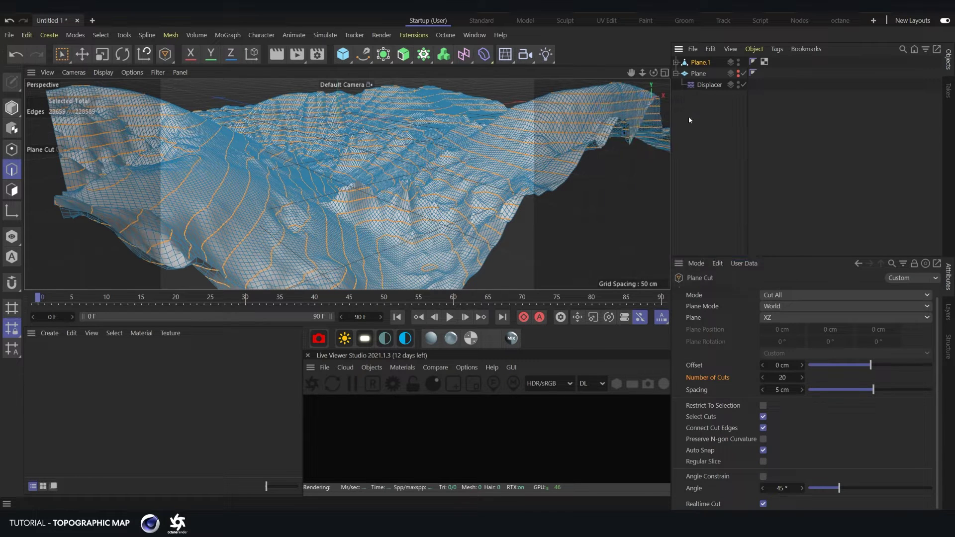
{"action": "left_click", "coordinate": [677, 62]}
{"action": "left_click", "coordinate": [699, 75]}
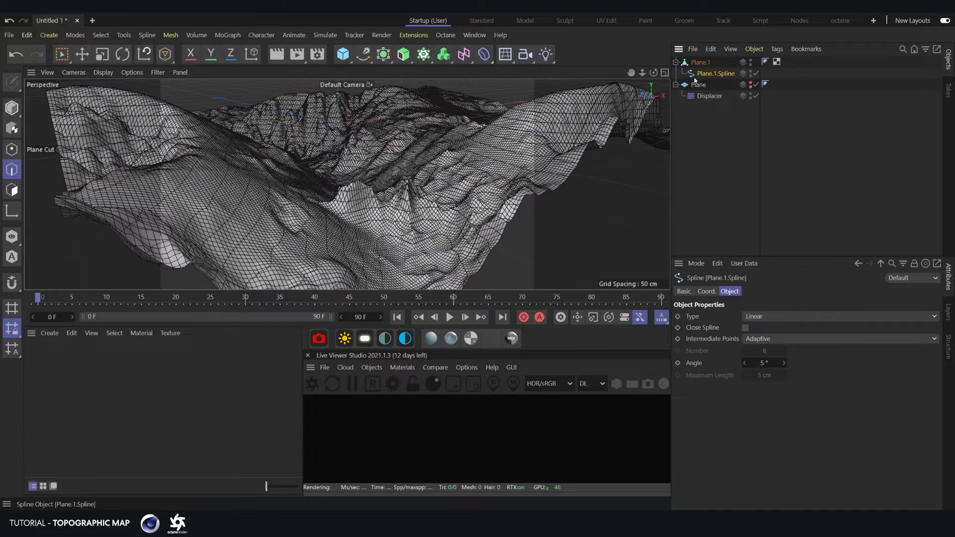
{"action": "left_click_drag", "start_coordinate": [700, 66], "coordinate": [700, 59]}
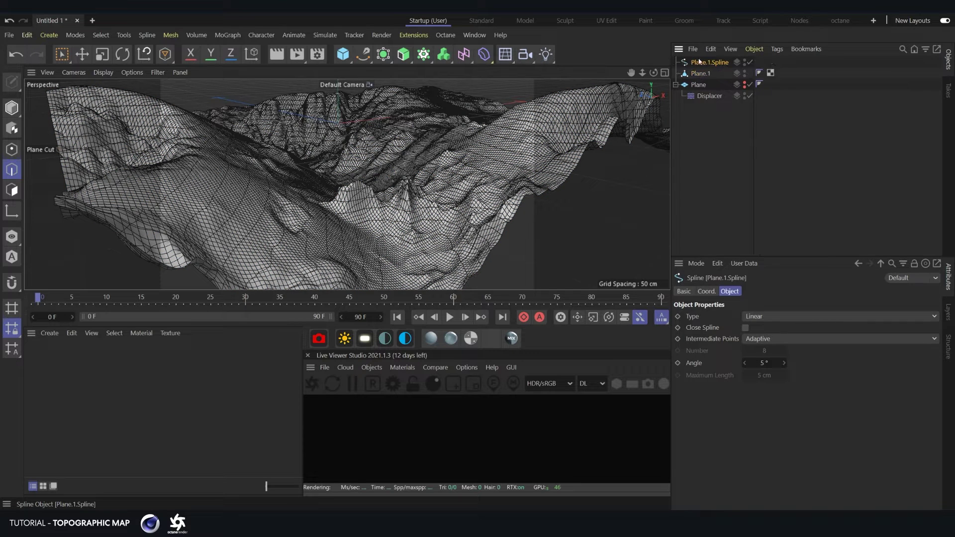
Hide the sliced polygon terrain in the viewport and renderer, leaving only the contour spline shown
{"action": "left_click", "coordinate": [701, 73]}
{"action": "left_click", "coordinate": [745, 72]}
{"action": "double_click", "coordinate": [745, 76]}
{"action": "left_click_drag", "start_coordinate": [311, 163], "coordinate": [366, 173], "text": "alt"}
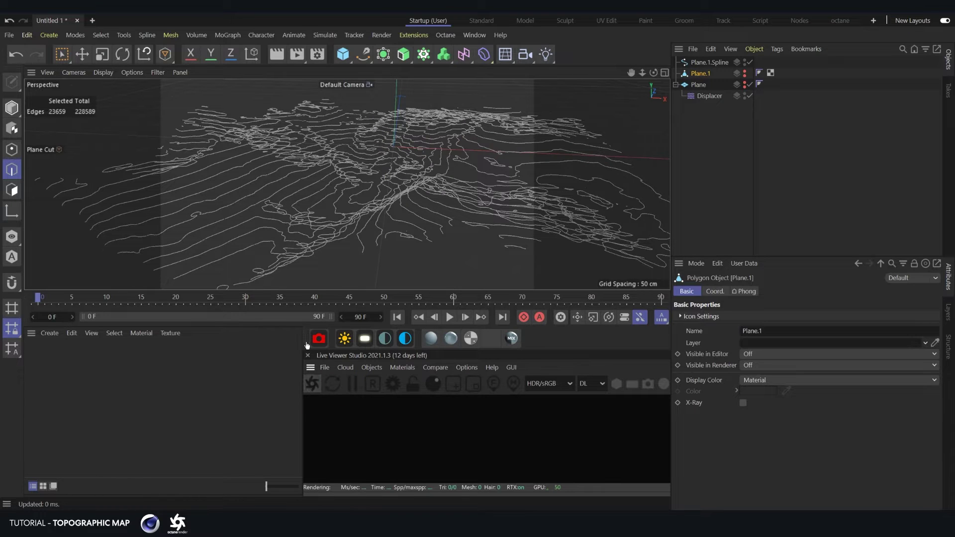
Start the Octane live render and adjust the size of the Live Viewer
{"action": "left_click_drag", "start_coordinate": [300, 321], "coordinate": [301, 209]}
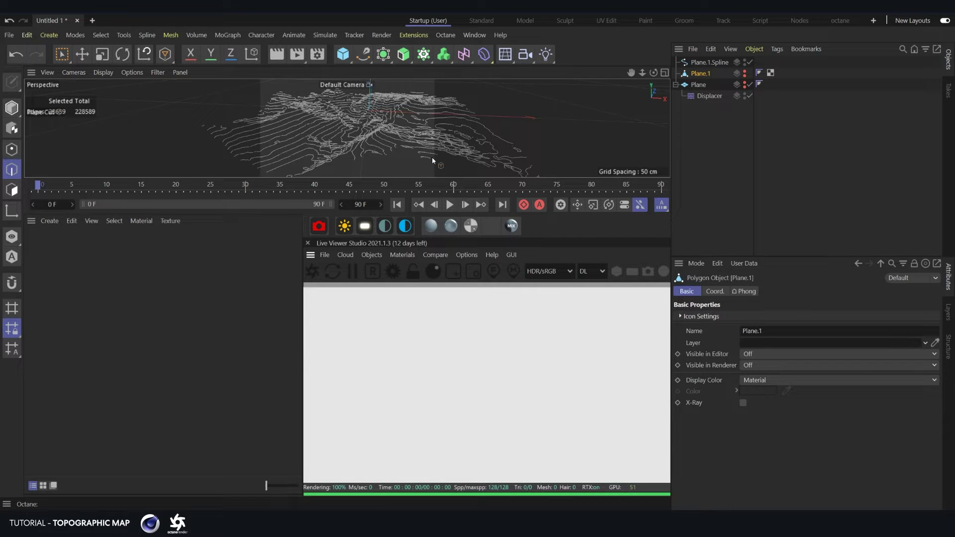
{"action": "left_click", "coordinate": [402, 54]}
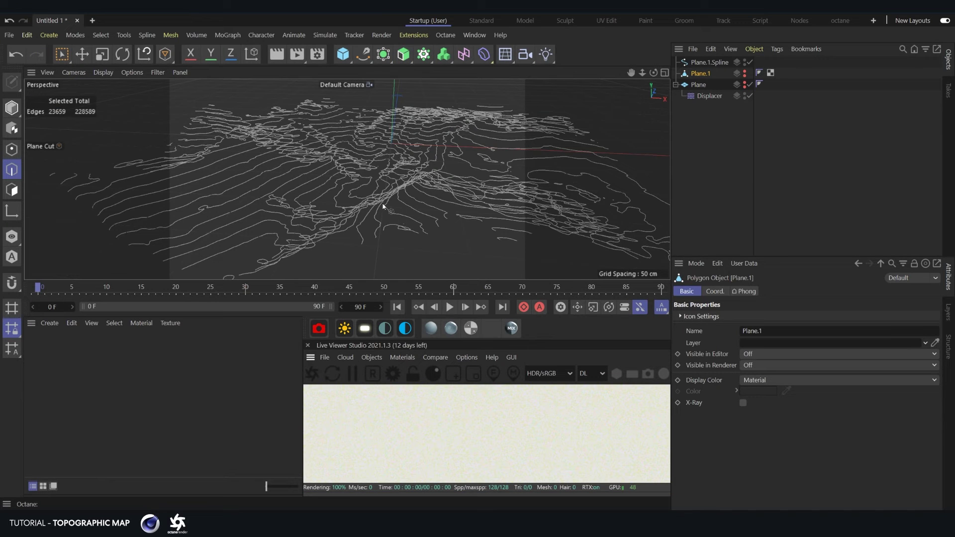
{"action": "left_click_drag", "start_coordinate": [368, 186], "coordinate": [430, 192], "text": "alt"}
Add an Octane ObjectTag to the contour spline and enable Render As Hair
{"action": "left_click", "coordinate": [710, 62]}
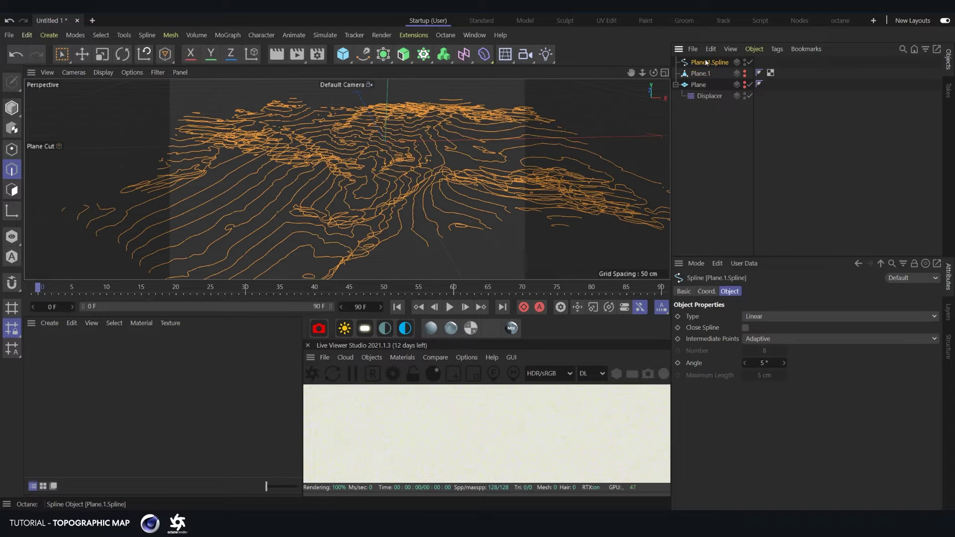
{"action": "right_click", "coordinate": [705, 65]}
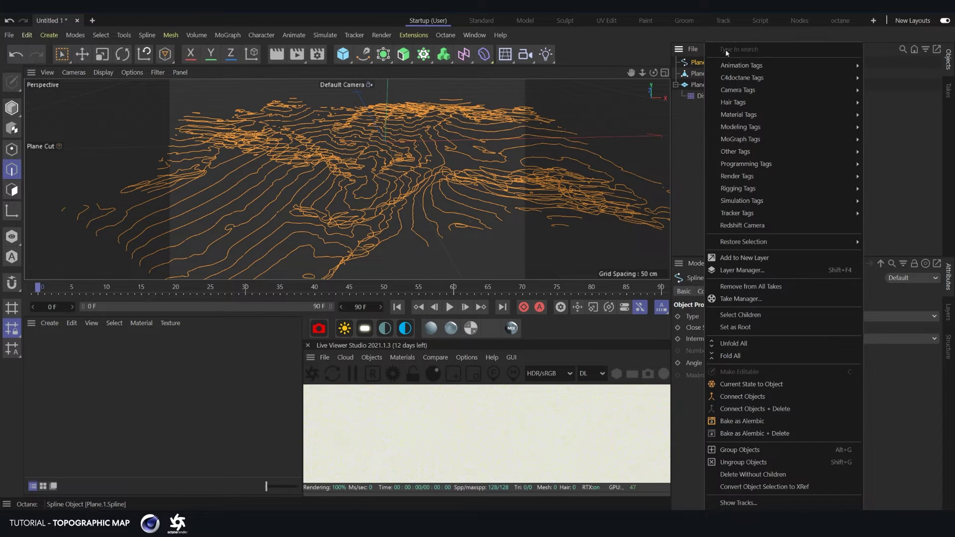
{"action": "mouse_move", "coordinate": [844, 79]}
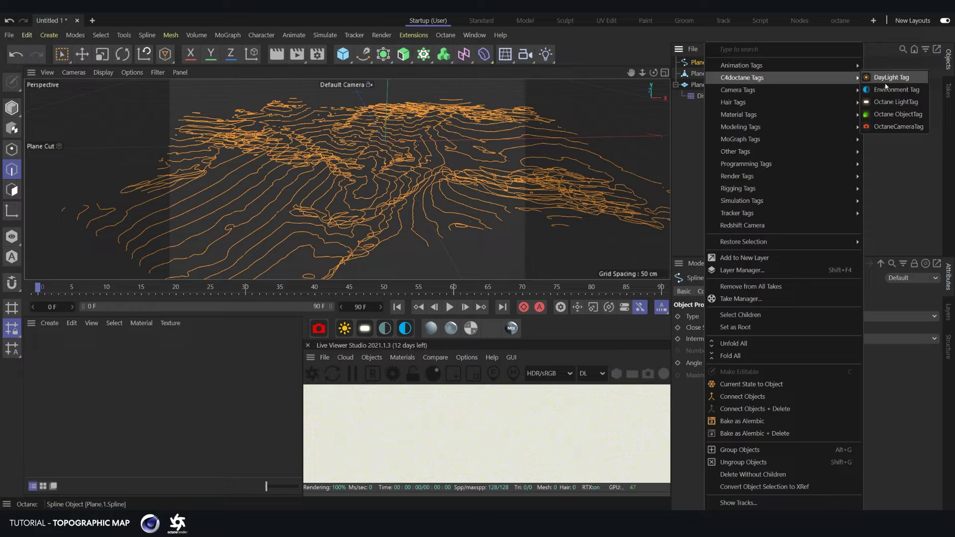
{"action": "left_click", "coordinate": [894, 115]}
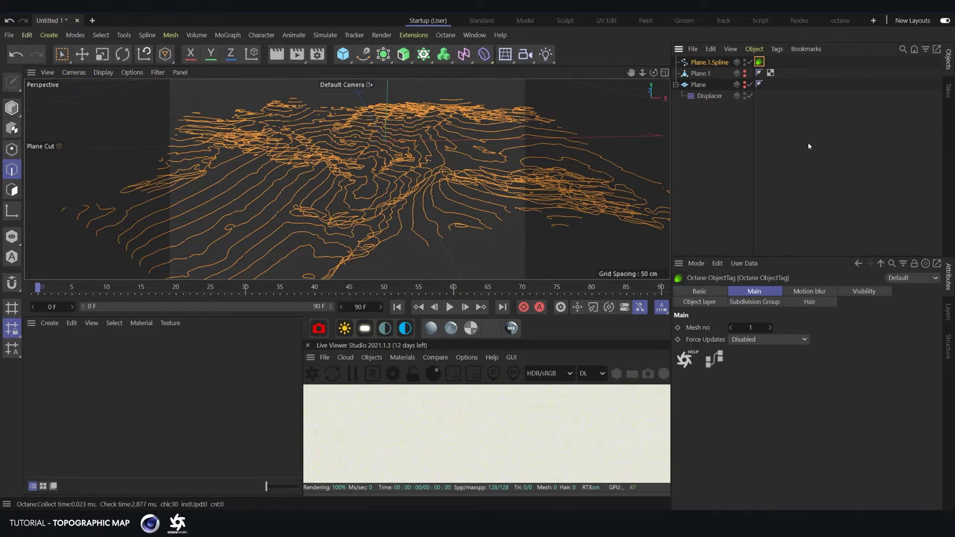
{"action": "left_click", "coordinate": [808, 304]}
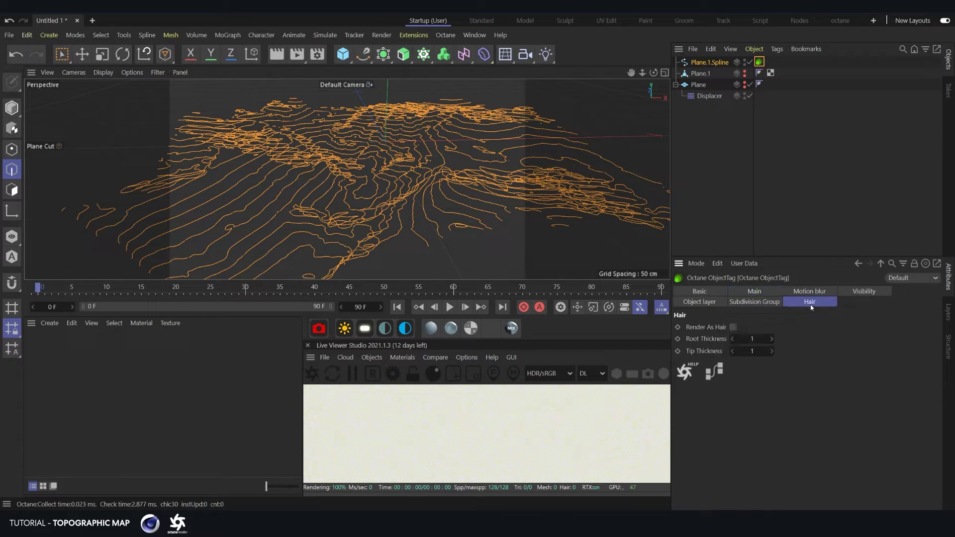
{"action": "left_click", "coordinate": [733, 327]}
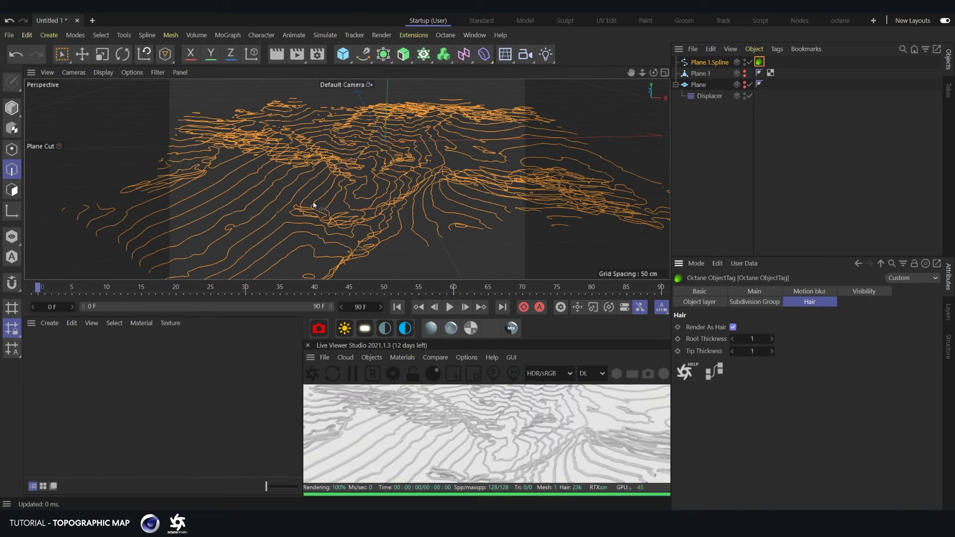
Enlarge the Live Viewer and examine the rendered contour lines from another angle
{"action": "scroll", "coordinate": [467, 404], "scroll_direction": "down", "scroll_amount": 3}
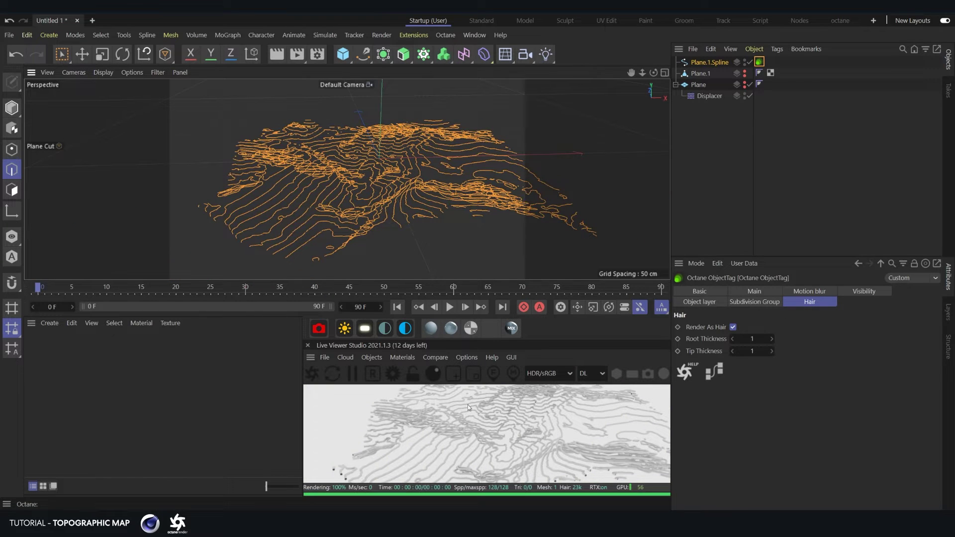
{"action": "left_click_drag", "start_coordinate": [354, 280], "coordinate": [355, 151]}
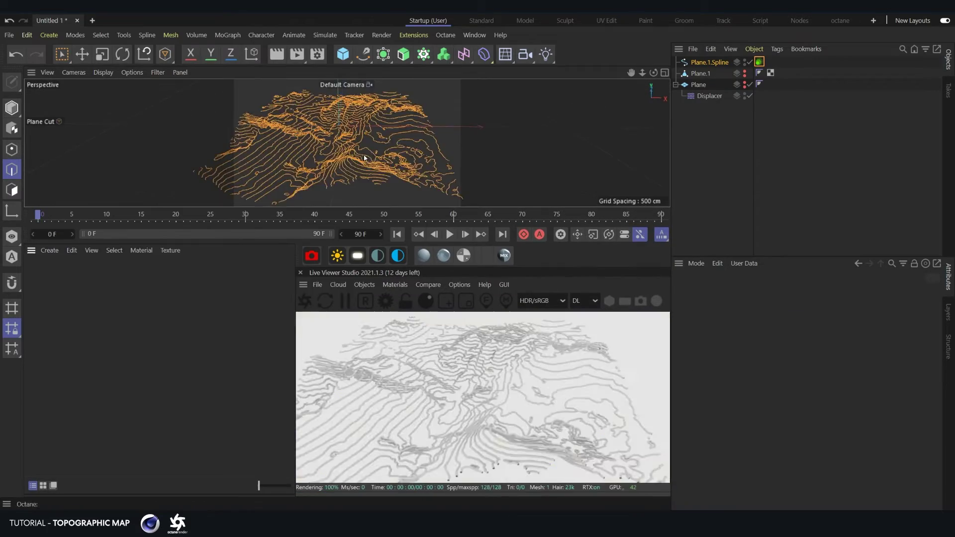
{"action": "left_click_drag", "start_coordinate": [356, 144], "coordinate": [427, 152], "text": "alt"}
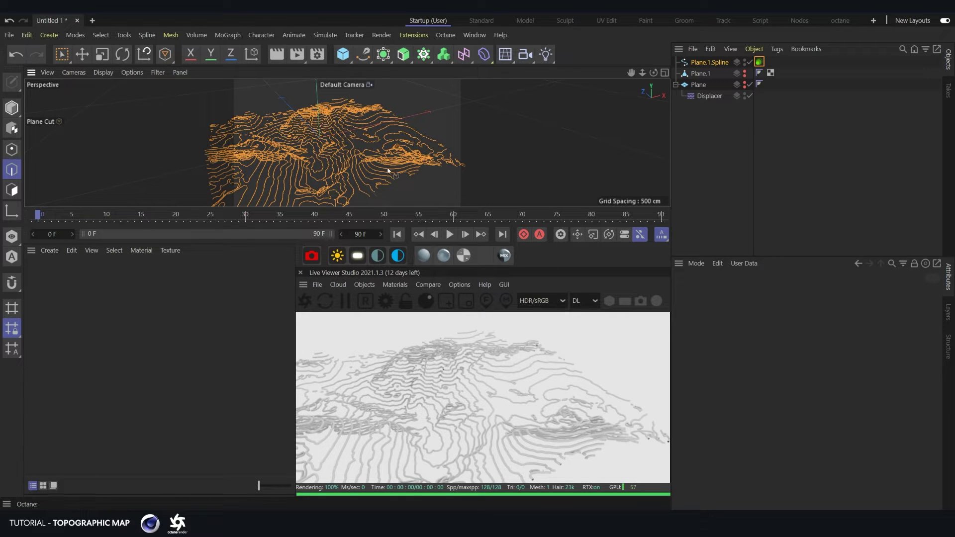
Create an Octane diffuse material and add a Blackbody emission to its Emission channel
{"action": "left_click", "coordinate": [423, 255]}
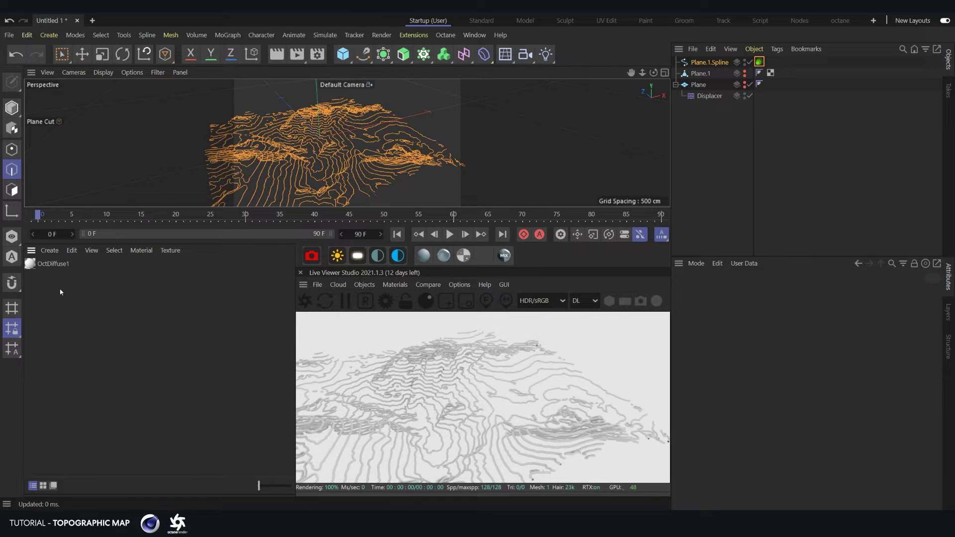
{"action": "double_click", "coordinate": [32, 264]}
{"action": "left_click_drag", "start_coordinate": [191, 207], "coordinate": [212, 59]}
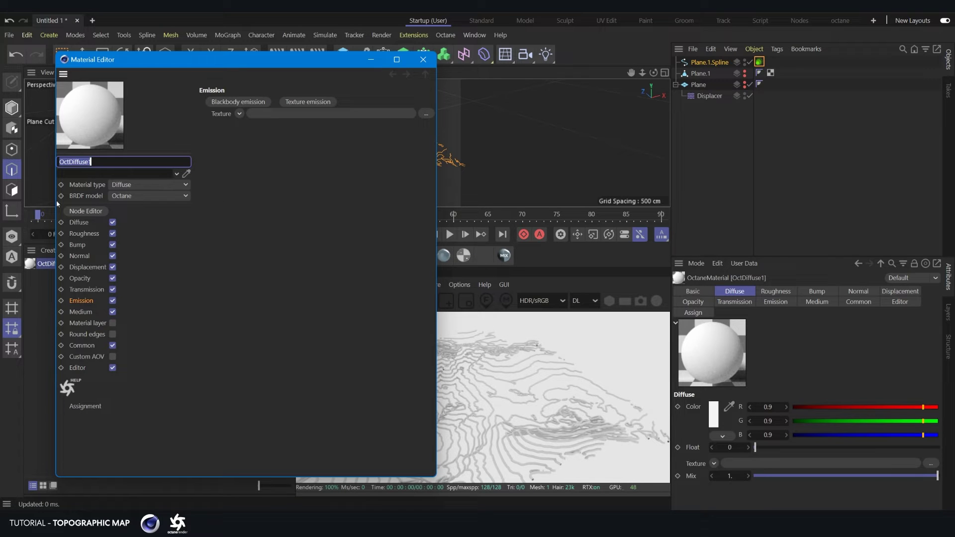
{"action": "left_click", "coordinate": [225, 105]}
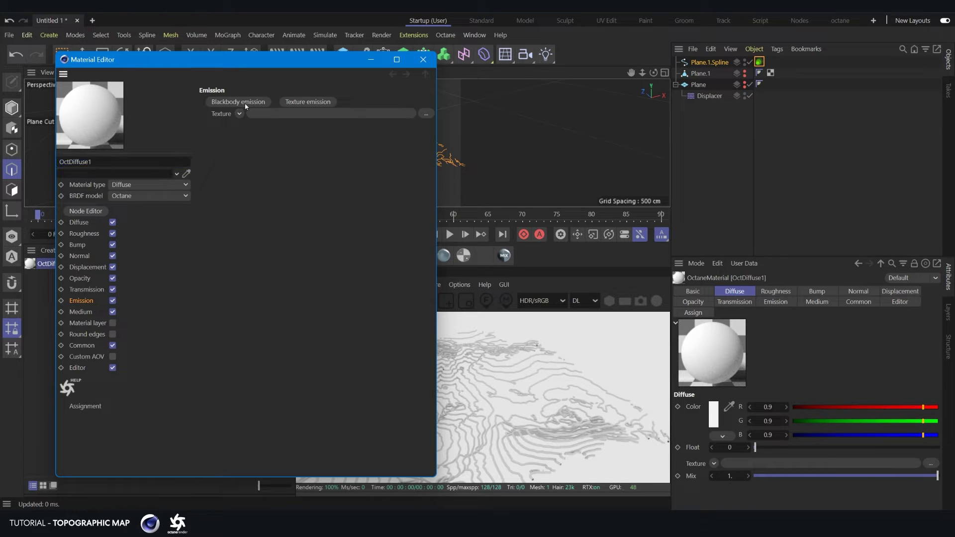
{"action": "left_click", "coordinate": [248, 132]}
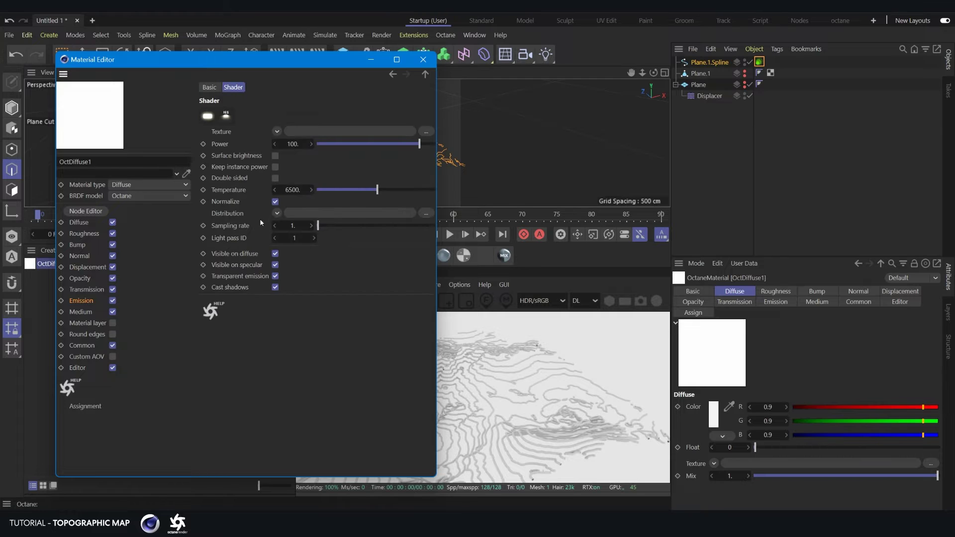
{"action": "left_click", "coordinate": [276, 131]}
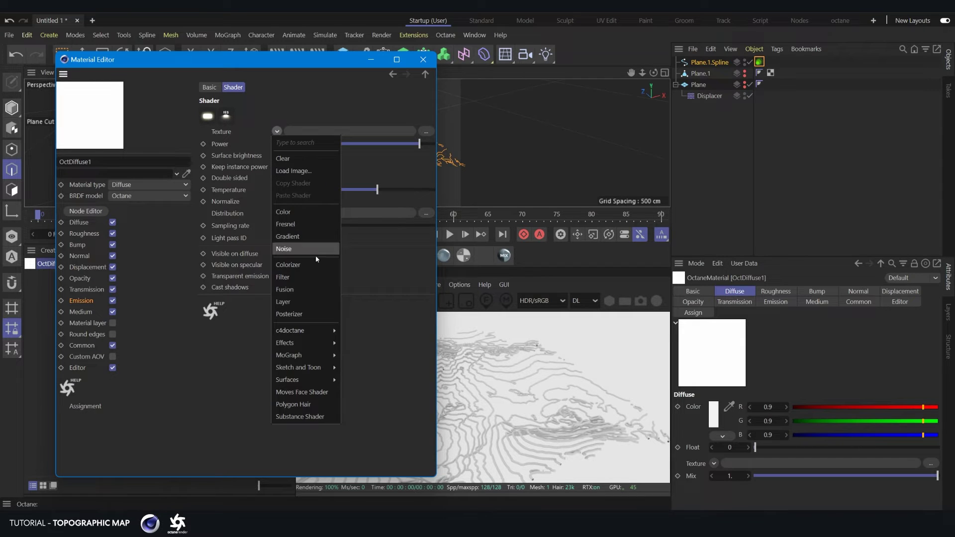
{"action": "mouse_move", "coordinate": [319, 335]}
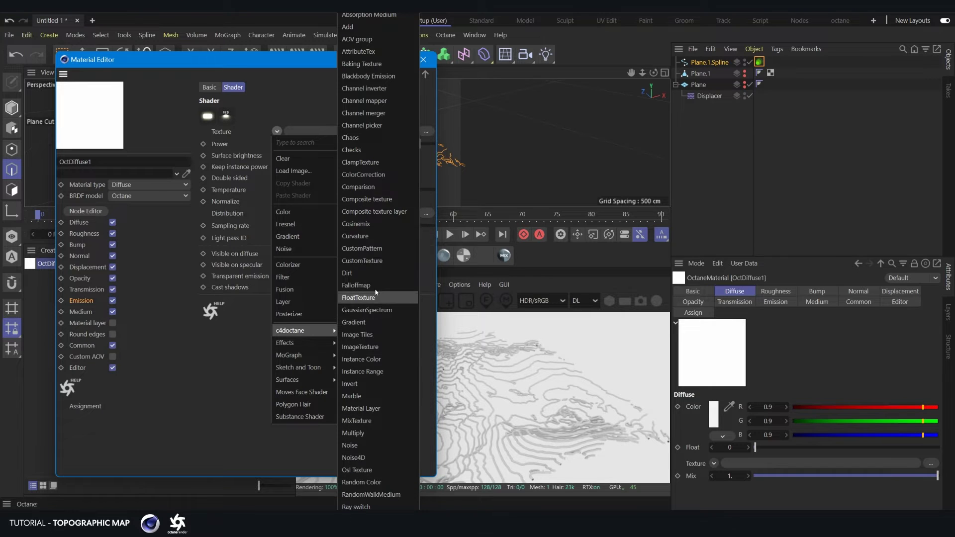
{"action": "left_click", "coordinate": [232, 342]}
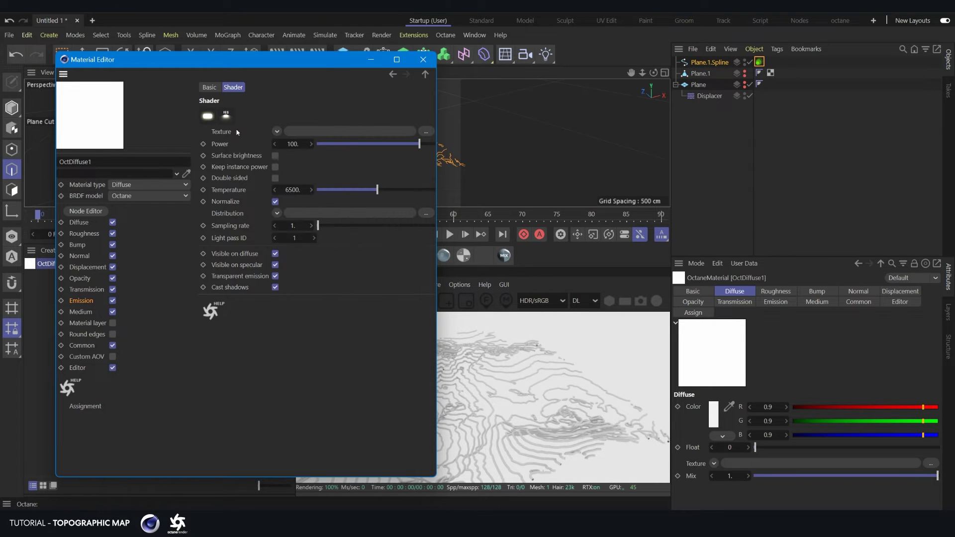
Open the material's node graph and connect an Rgb spectrum node to the Blackbody emission's Texture input
{"action": "left_click", "coordinate": [86, 211]}
{"action": "left_click_drag", "start_coordinate": [333, 219], "coordinate": [285, 83]}
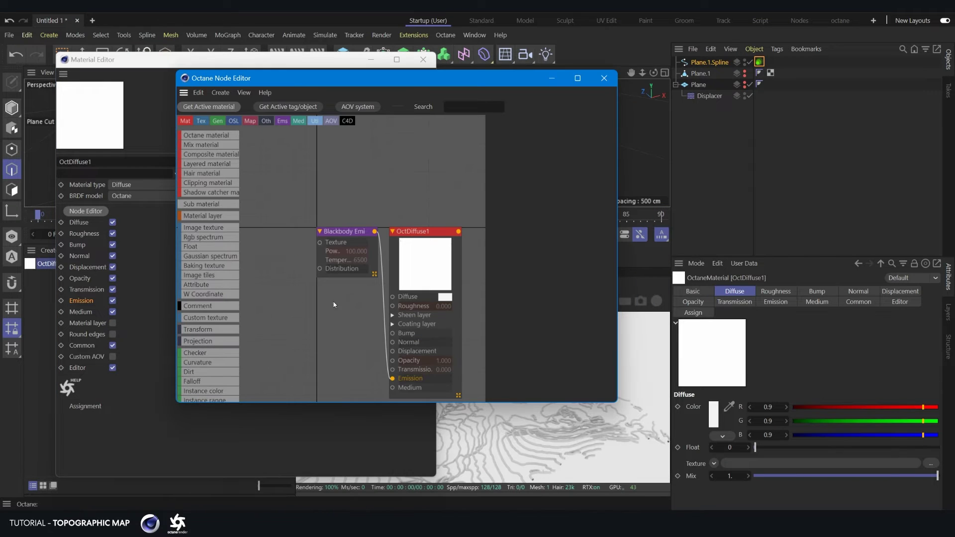
{"action": "scroll", "coordinate": [333, 301], "scroll_direction": "down", "scroll_amount": 1}
{"action": "left_click_drag", "start_coordinate": [192, 237], "coordinate": [321, 248]}
{"action": "left_click_drag", "start_coordinate": [263, 177], "coordinate": [269, 205]}
Set the Rgb spectrum colour to a bright cyan and assign the emissive material to the contour spline
{"action": "left_click", "coordinate": [521, 156]}
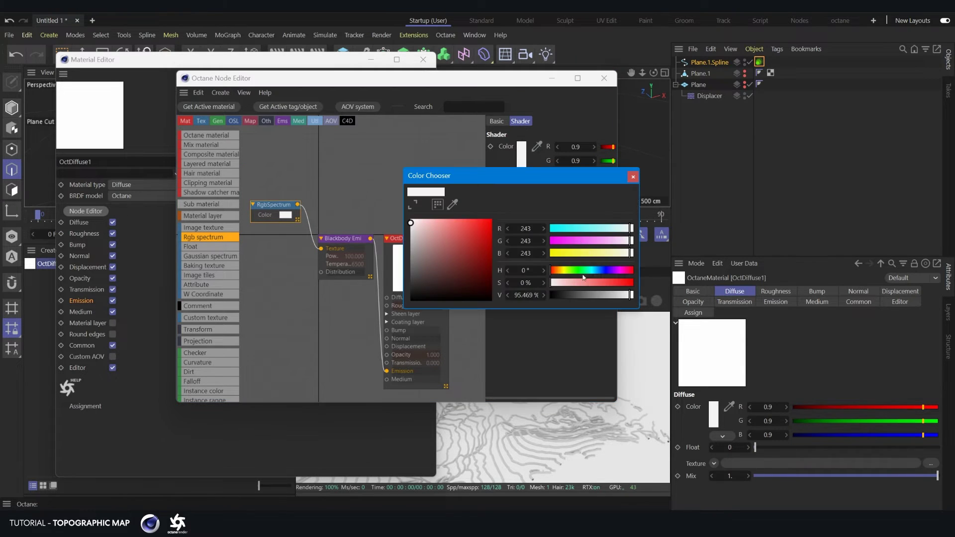
{"action": "left_click_drag", "start_coordinate": [583, 271], "coordinate": [592, 271]}
{"action": "left_click_drag", "start_coordinate": [466, 242], "coordinate": [424, 193]}
{"action": "left_click", "coordinate": [632, 177]}
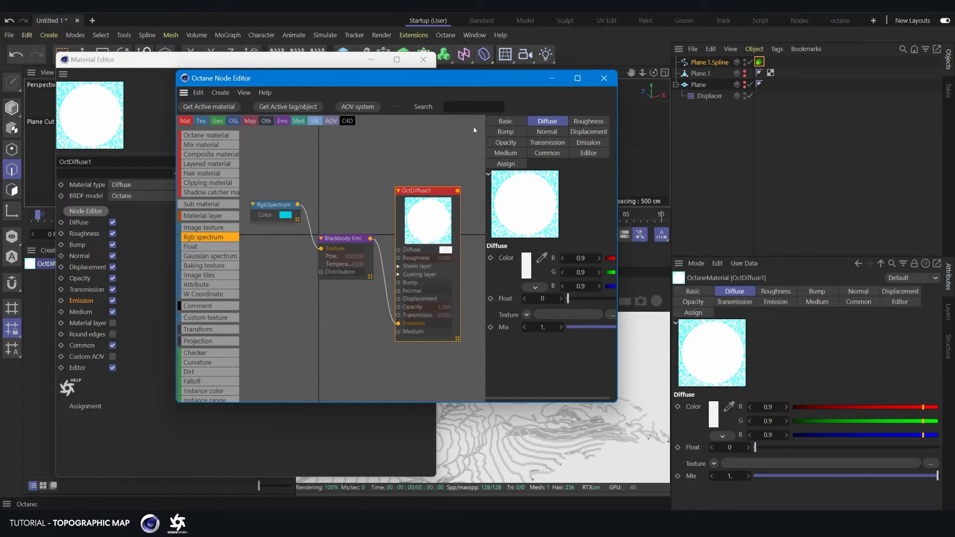
{"action": "left_click", "coordinate": [603, 78]}
{"action": "left_click", "coordinate": [423, 59]}
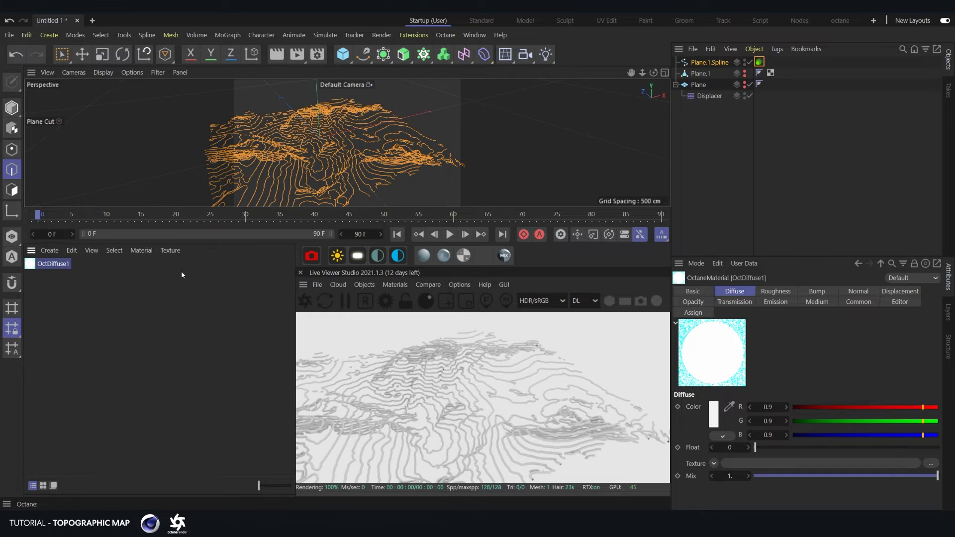
{"action": "left_click_drag", "start_coordinate": [33, 267], "coordinate": [706, 63]}
{"action": "left_click_drag", "start_coordinate": [314, 181], "coordinate": [477, 206], "text": "alt"}
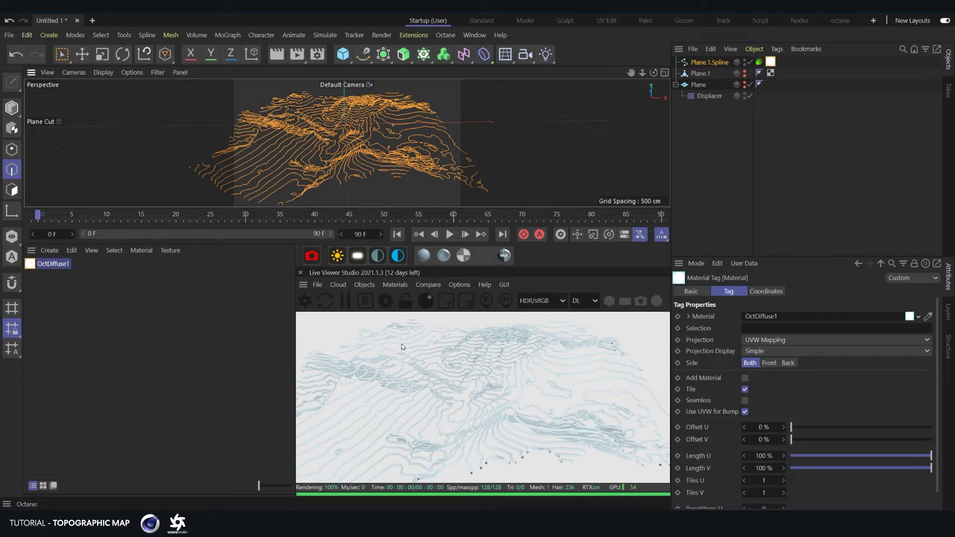
Add an Octane sky at the end of the object hierarchy and clear its environment texture
{"action": "left_click", "coordinate": [377, 256]}
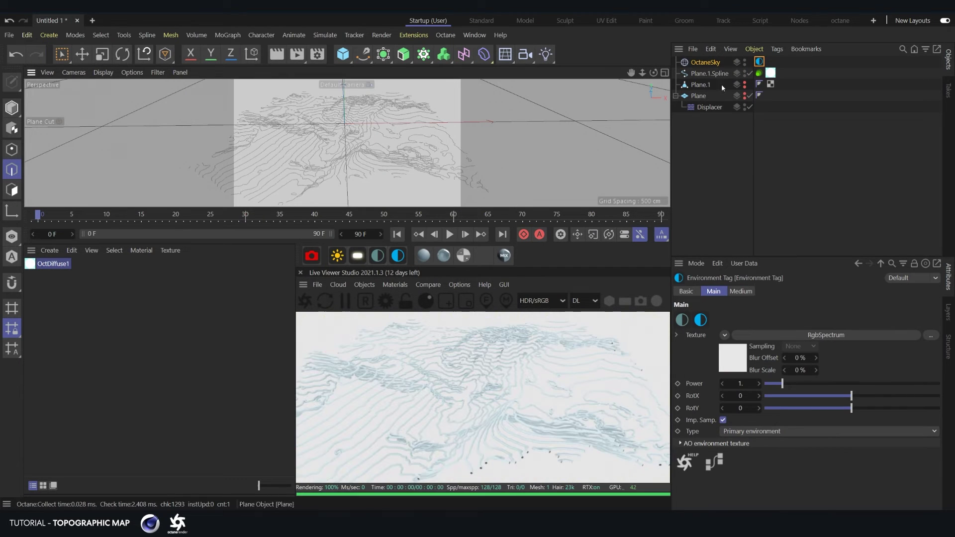
{"action": "left_click", "coordinate": [705, 108]}
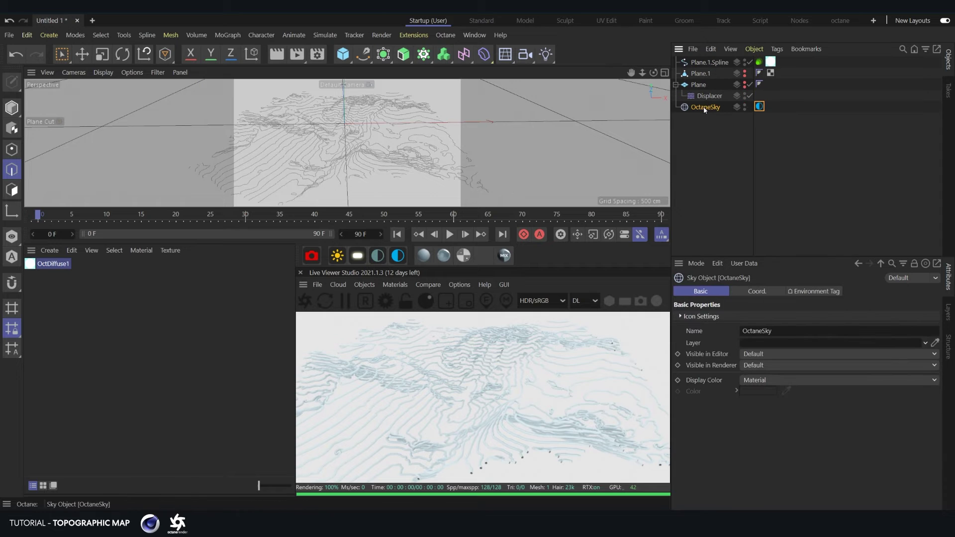
{"action": "left_click", "coordinate": [757, 107]}
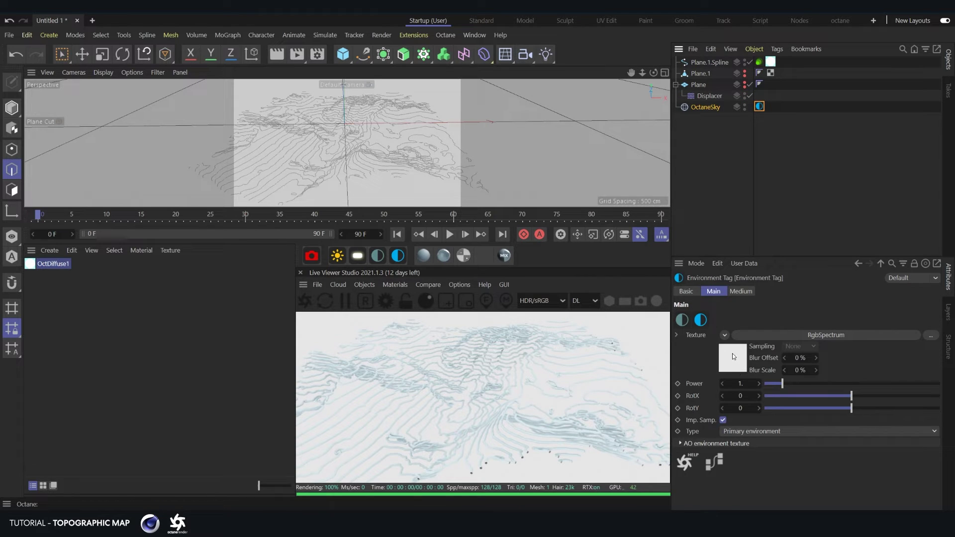
{"action": "left_click", "coordinate": [724, 334]}
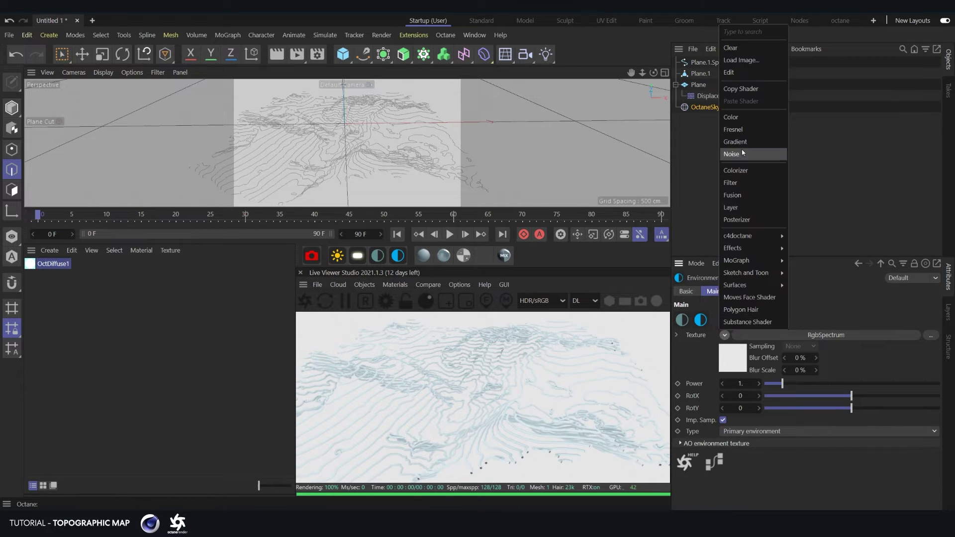
{"action": "left_click", "coordinate": [738, 51]}
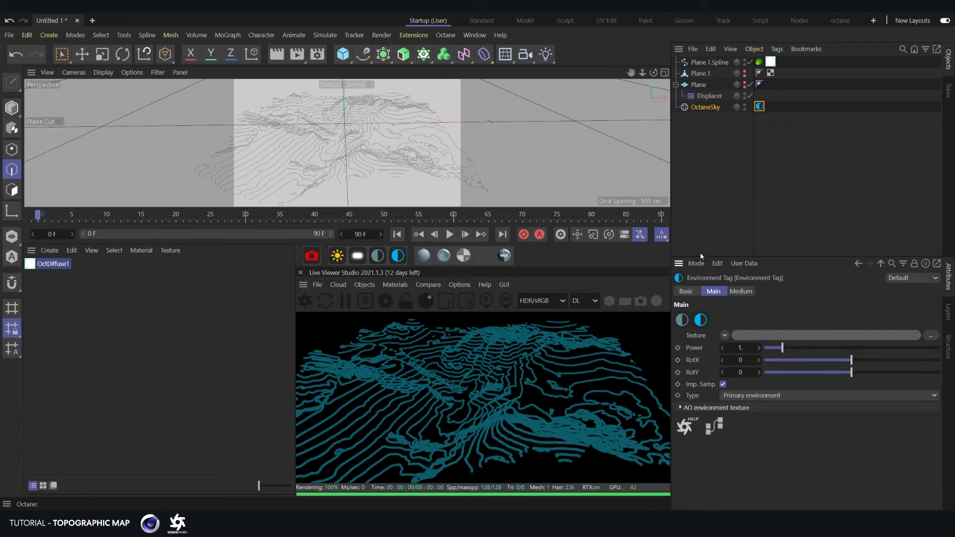
Set the contour spline's hair Root Thickness and Tip Thickness to 0.01 in its Octane ObjectTag
{"action": "left_click", "coordinate": [351, 191]}
{"action": "scroll", "coordinate": [351, 191], "scroll_direction": "up", "scroll_amount": 8}
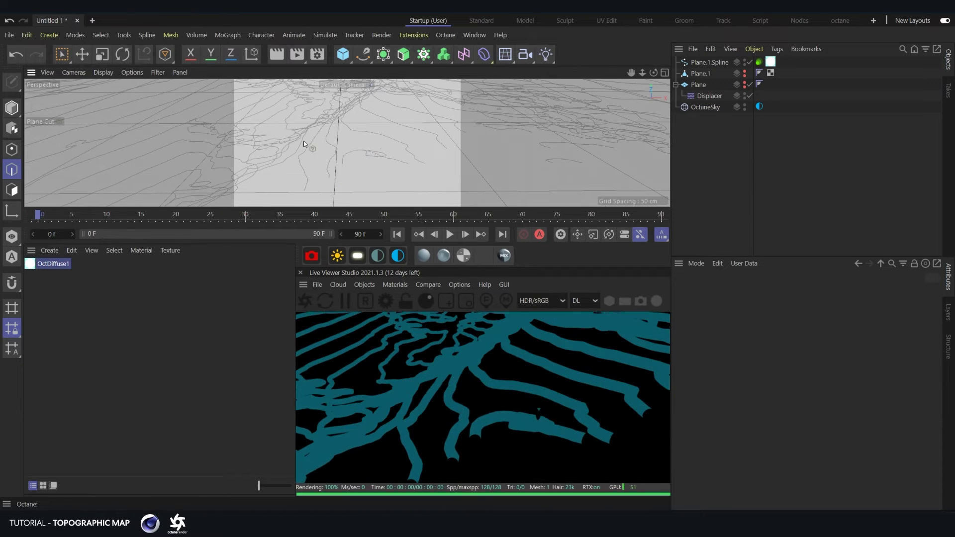
{"action": "scroll", "coordinate": [351, 141], "scroll_direction": "down", "scroll_amount": 2}
{"action": "scroll", "coordinate": [363, 160], "scroll_direction": "down", "scroll_amount": 3}
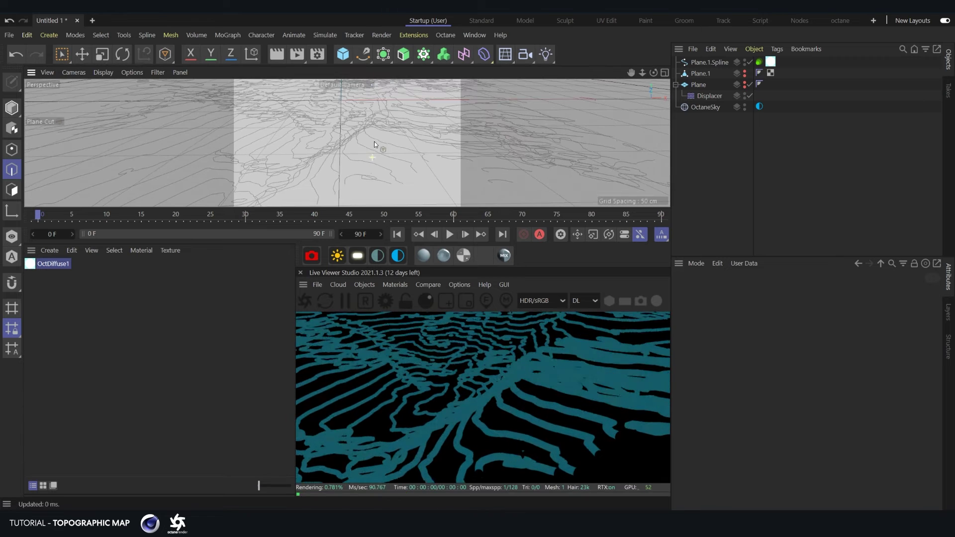
{"action": "left_click", "coordinate": [758, 63]}
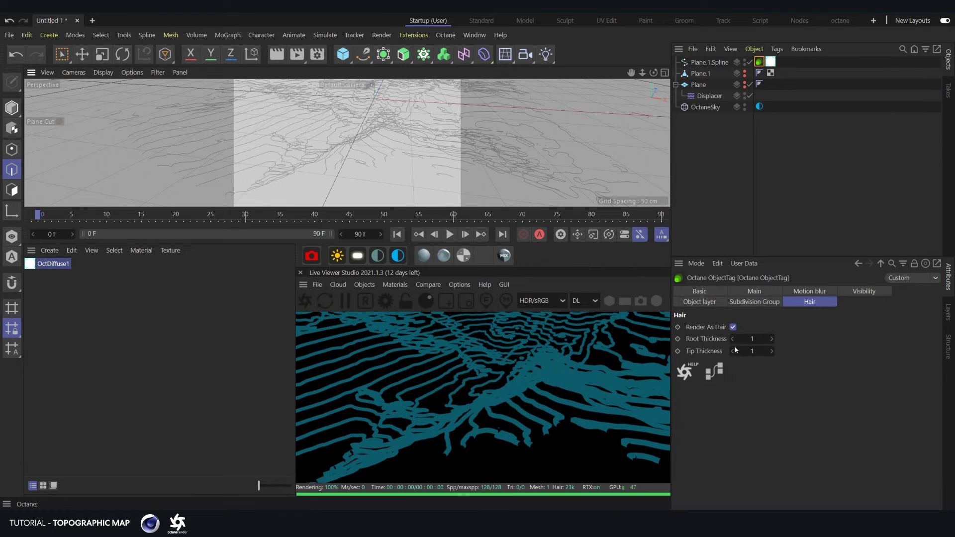
{"action": "left_click", "coordinate": [752, 338]}
{"action": "left_click", "coordinate": [752, 351]}
{"action": "type", "text": "0.01"}
{"action": "key", "text": "Return"}
{"action": "left_click_drag", "start_coordinate": [375, 143], "coordinate": [437, 145], "text": "alt"}
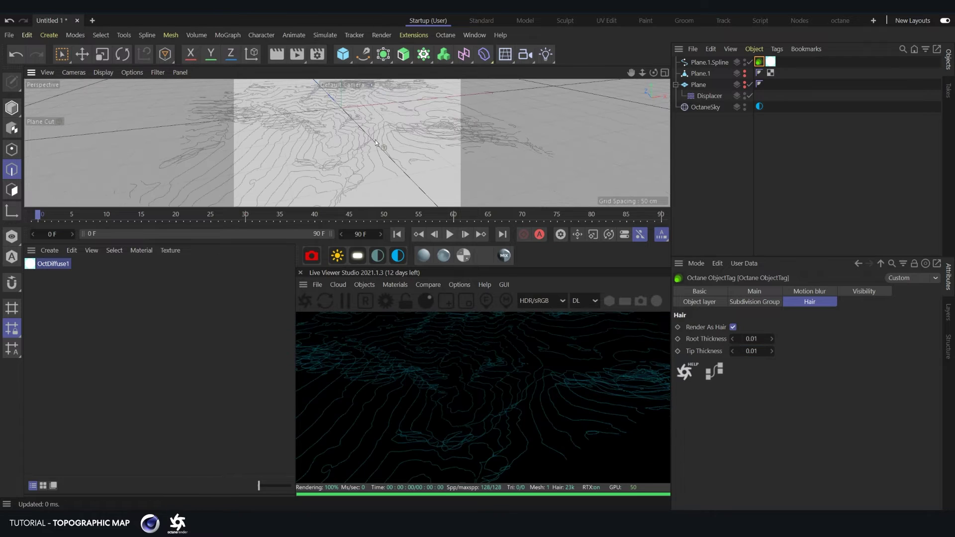
Show the sliced polygon terrain in the viewport and renderer and examine the contours with it in place
{"action": "left_click", "coordinate": [730, 193]}
{"action": "left_click", "coordinate": [700, 73]}
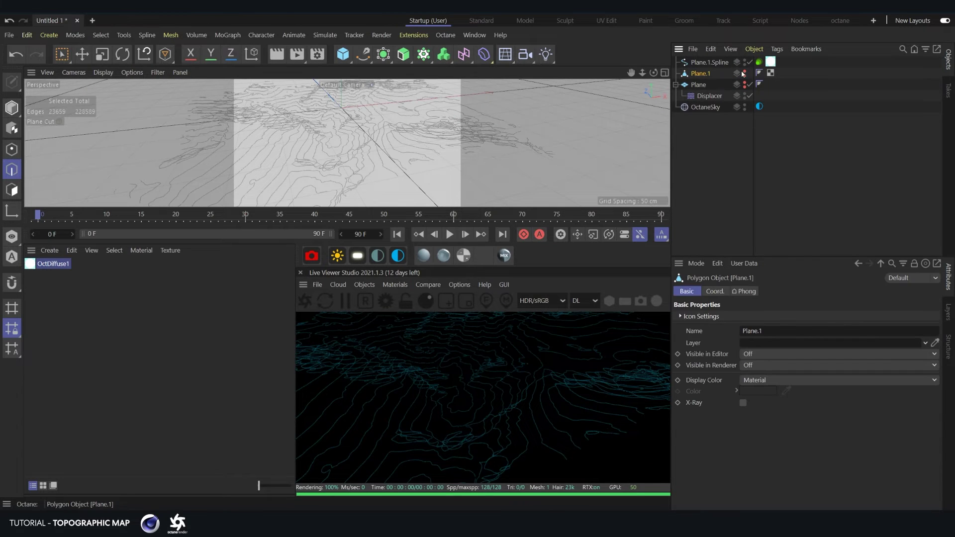
{"action": "left_click", "coordinate": [744, 71]}
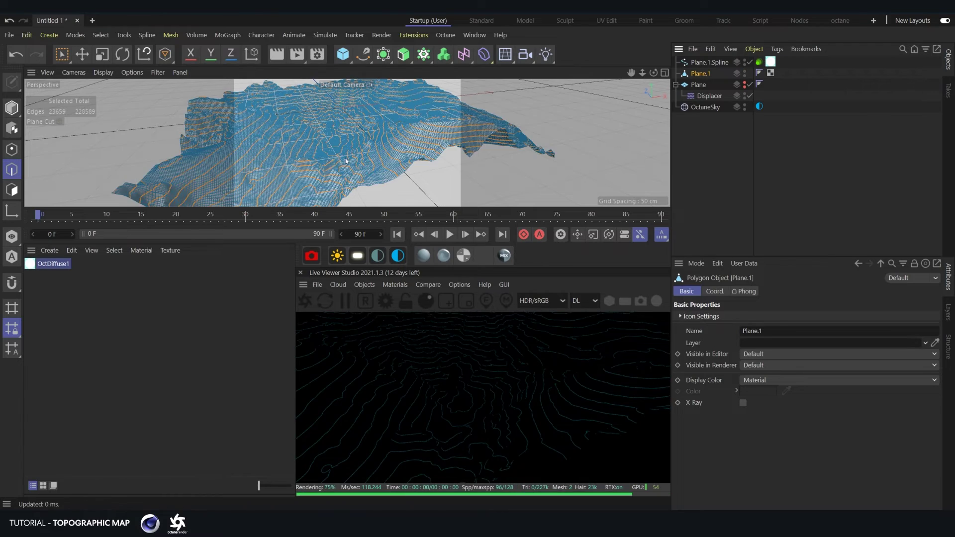
{"action": "left_click_drag", "start_coordinate": [412, 119], "coordinate": [416, 139], "text": "alt"}
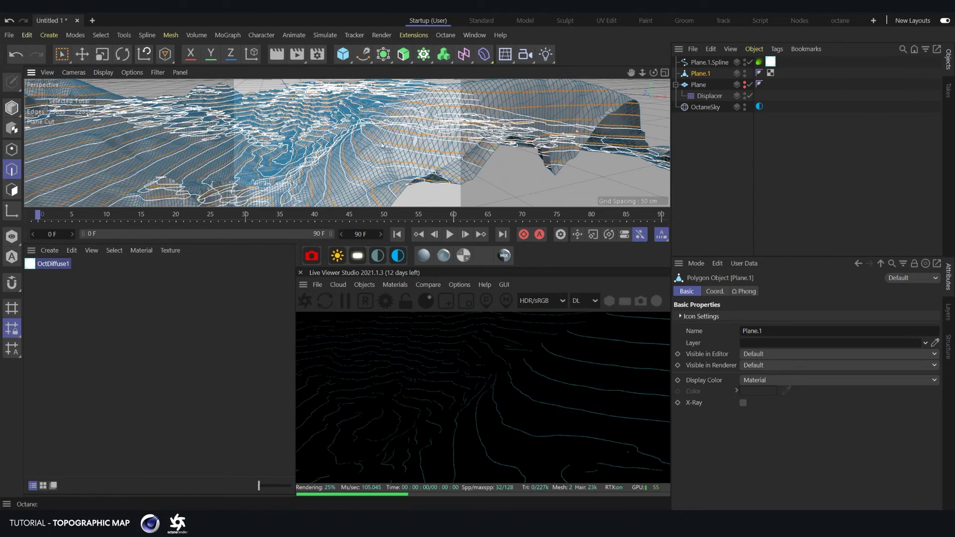
{"action": "middle_click_drag", "start_coordinate": [384, 151], "coordinate": [315, 167], "text": "alt"}
{"action": "left_click_drag", "start_coordinate": [314, 167], "coordinate": [353, 178], "text": "alt"}
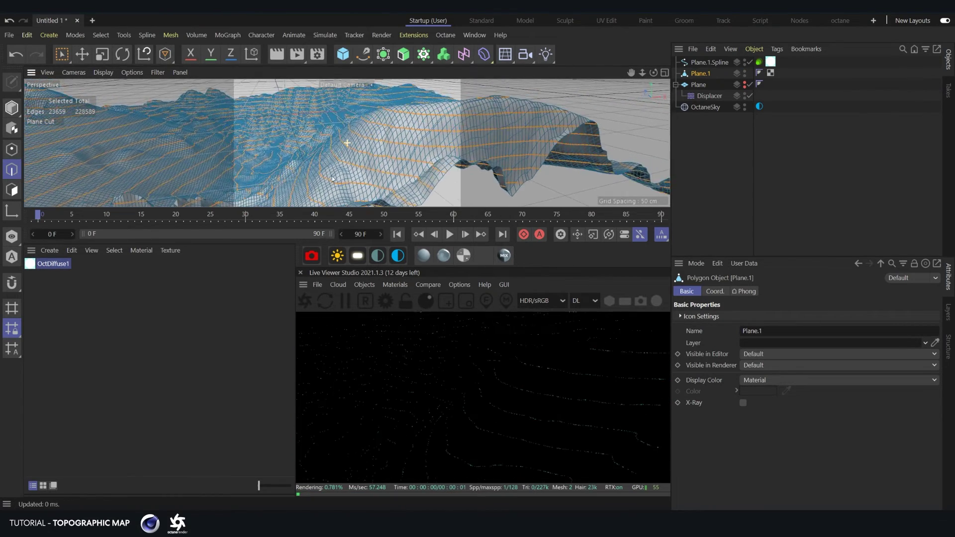
Hide the sliced polygon terrain again to compare the contour lines without it from several angles
{"action": "left_click", "coordinate": [745, 75]}
{"action": "left_click", "coordinate": [745, 75]}
{"action": "left_click", "coordinate": [745, 72]}
{"action": "left_click", "coordinate": [745, 72]}
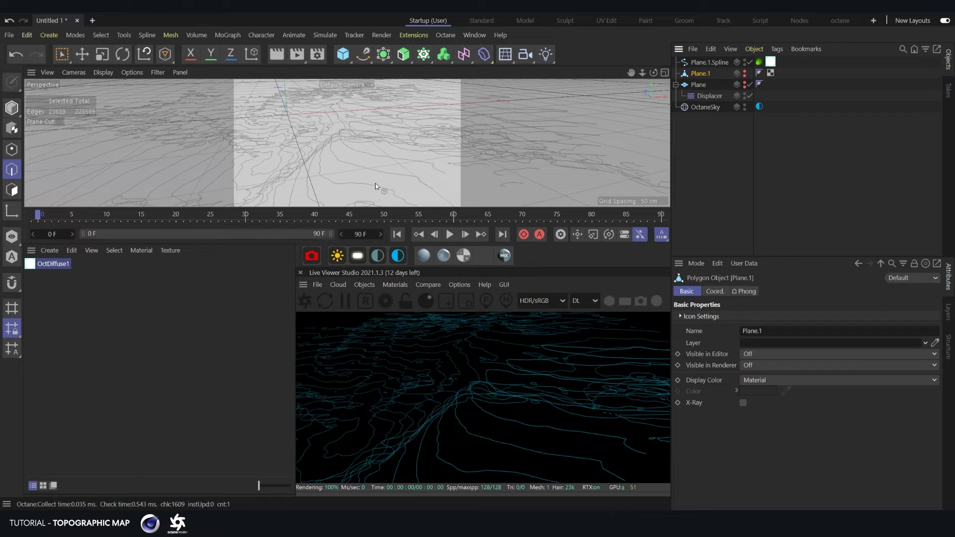
{"action": "mouse_move", "coordinate": [323, 153]}
{"action": "left_mouse_down", "text": "alt"}
{"action": "mouse_move", "coordinate": [329, 170]}
{"action": "mouse_move", "coordinate": [333, 139]}
{"action": "mouse_move", "coordinate": [314, 146]}
{"action": "left_mouse_up", "text": "alt"}
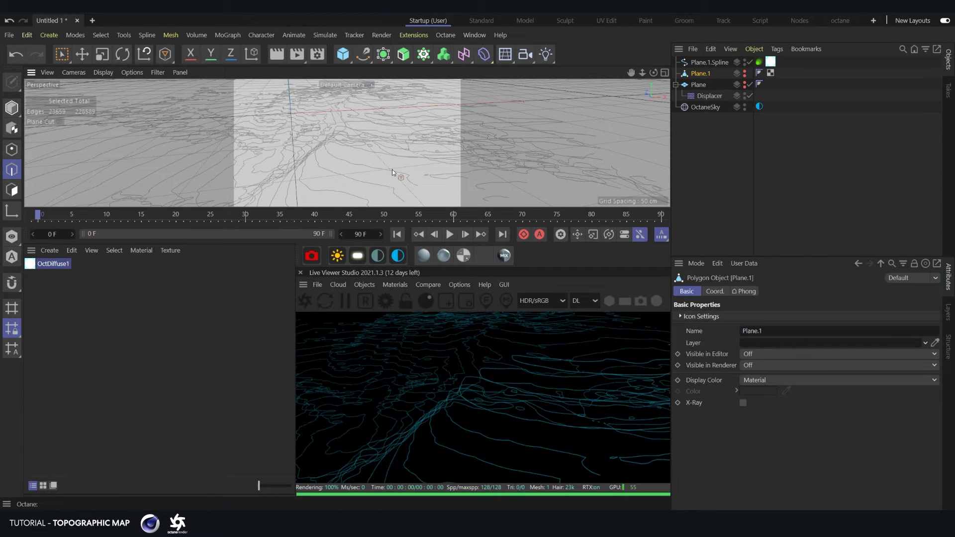
{"action": "left_click_drag", "start_coordinate": [392, 169], "coordinate": [335, 142], "text": "alt"}
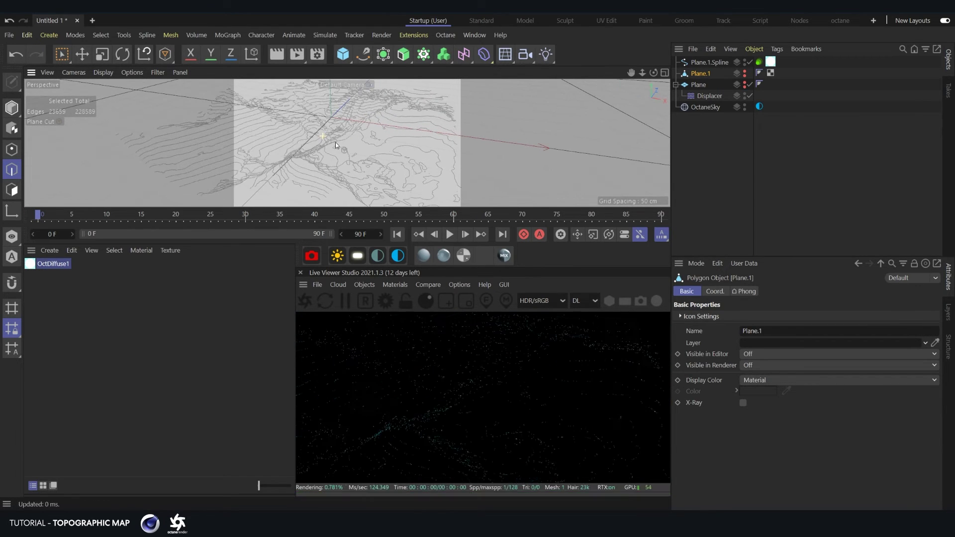
Turn the sliced terrain's viewport and renderer visibility back on and inspect the occluded contour lines up close
{"action": "left_click", "coordinate": [744, 76]}
{"action": "left_click", "coordinate": [744, 71]}
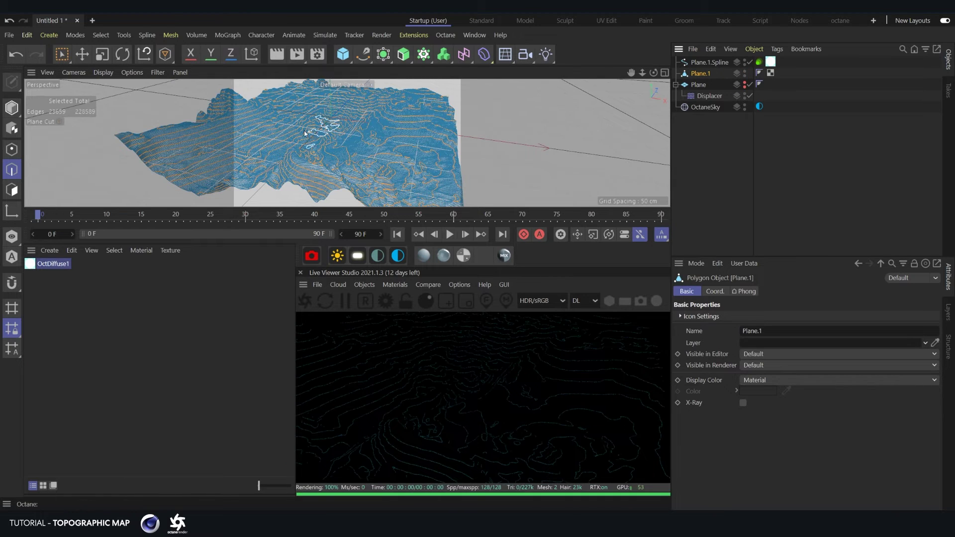
{"action": "left_click_drag", "start_coordinate": [300, 130], "coordinate": [336, 156], "text": "alt"}
{"action": "scroll", "coordinate": [301, 120], "scroll_direction": "up", "scroll_amount": 5}
{"action": "left_click_drag", "start_coordinate": [300, 123], "coordinate": [316, 130], "text": "alt"}
{"action": "left_click_drag", "start_coordinate": [248, 243], "coordinate": [271, 158]}
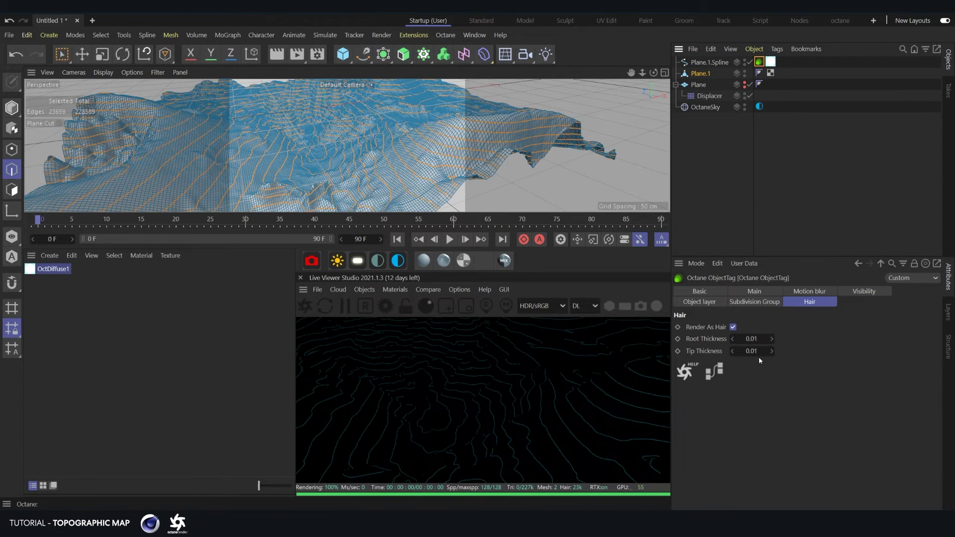
{"action": "left_click_drag", "start_coordinate": [292, 129], "coordinate": [281, 136], "text": "alt"}
Try Tip Thickness values of 1 and 0.5 for the contour spline's hair, settling on 0.2
{"action": "left_click", "coordinate": [751, 351]}
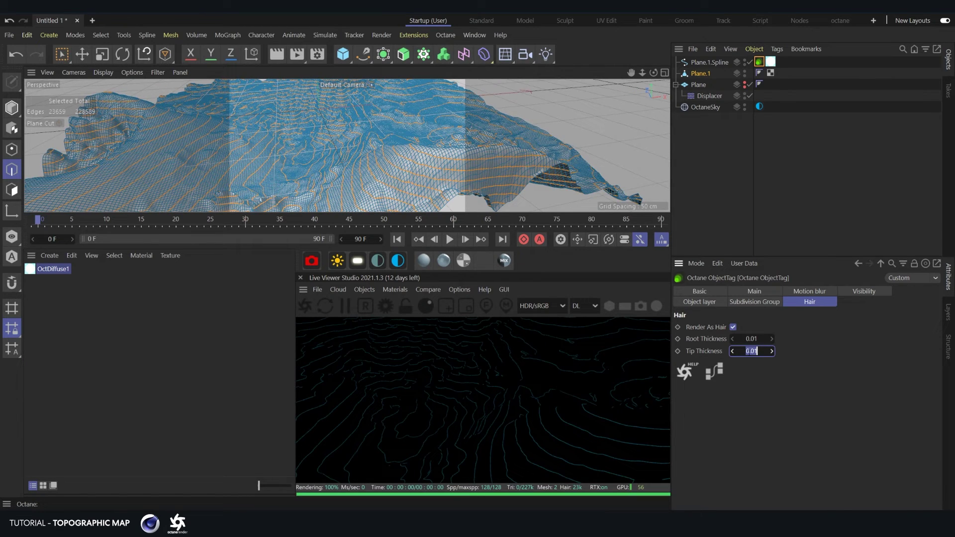
{"action": "type", "text": "1"}
{"action": "key", "text": "Return"}
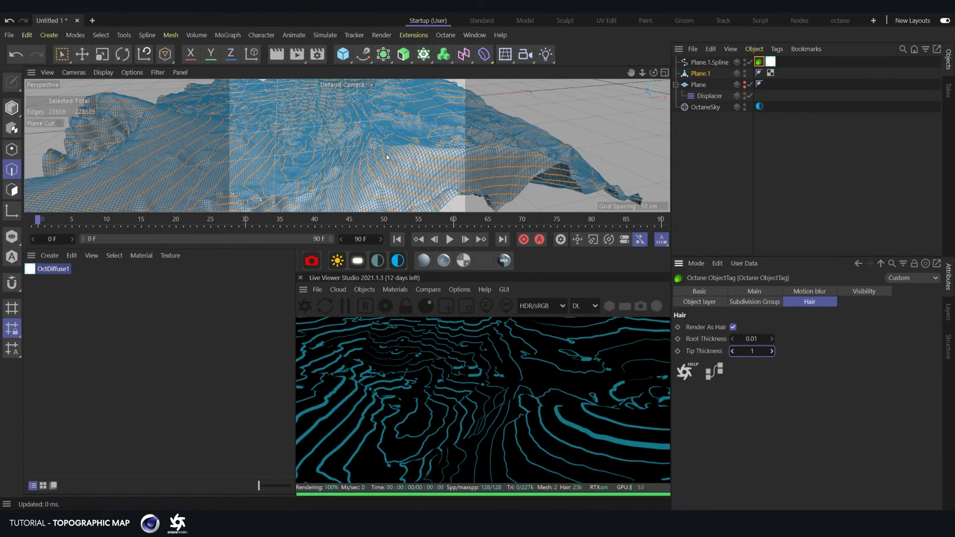
{"action": "left_click_drag", "start_coordinate": [343, 134], "coordinate": [363, 119], "text": "alt"}
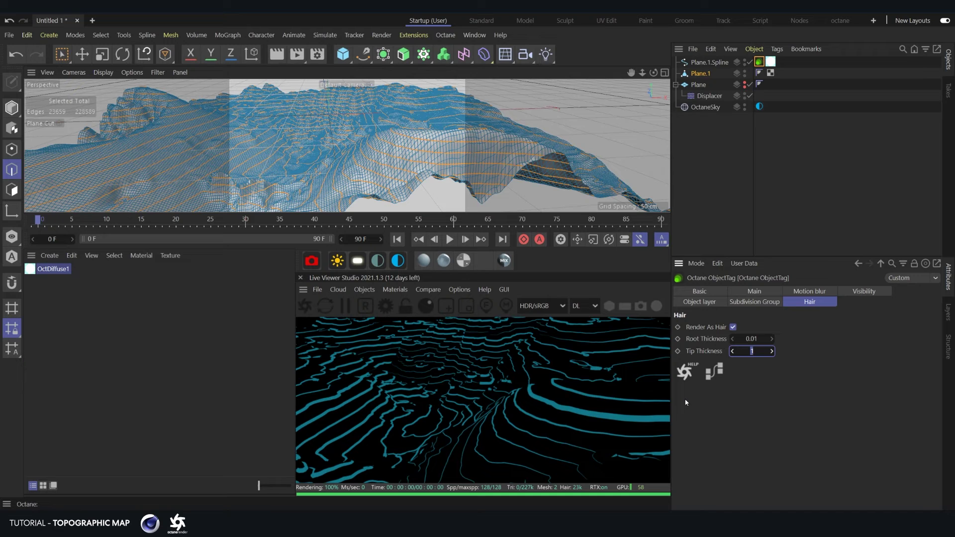
{"action": "type", "text": ".5"}
{"action": "key", "text": "Return"}
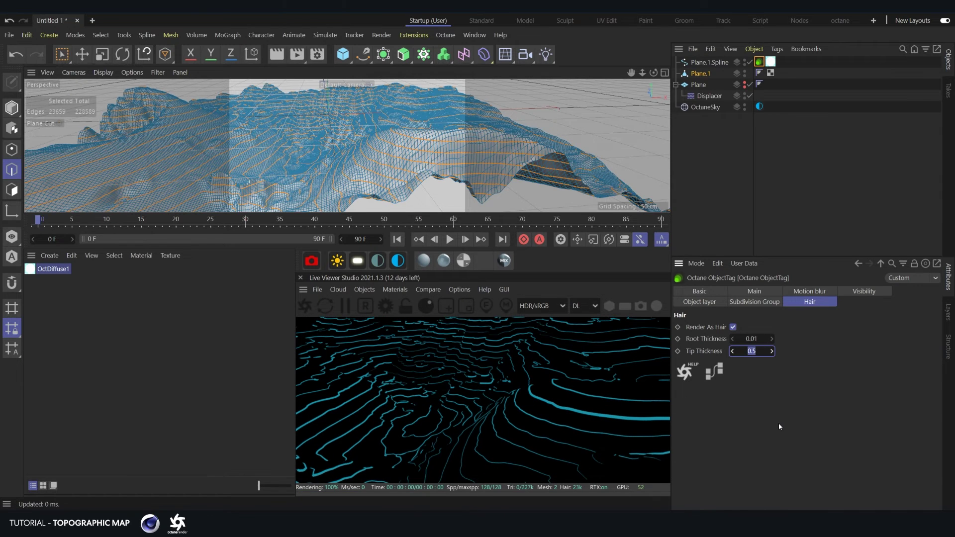
{"action": "type", "text": ".2"}
{"action": "key", "text": "Return"}
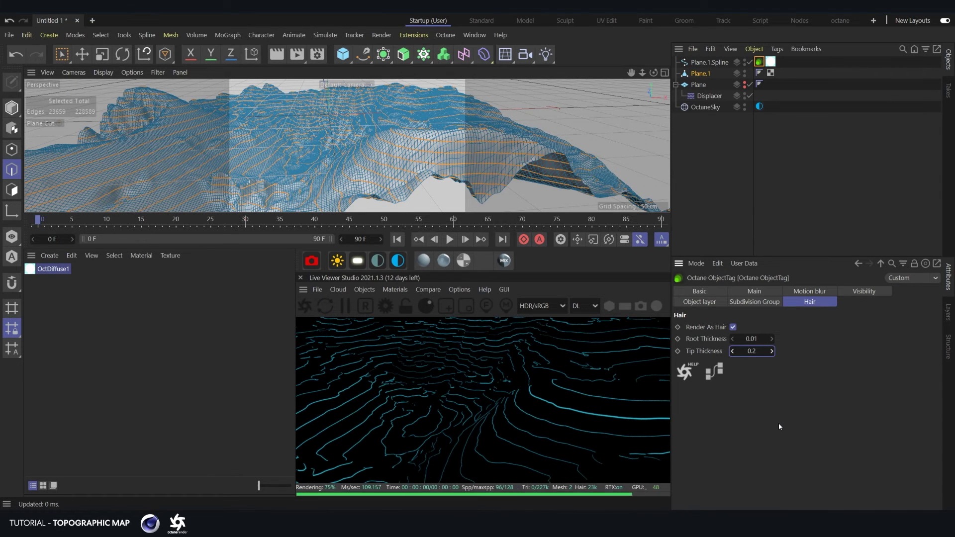
Frame more of the terrain's contour lines and enlarge the Live Viewer by reducing the perspective viewport's height
{"action": "scroll", "coordinate": [326, 102], "scroll_direction": "down", "scroll_amount": 8}
{"action": "left_click_drag", "start_coordinate": [347, 147], "coordinate": [393, 201], "text": "alt"}
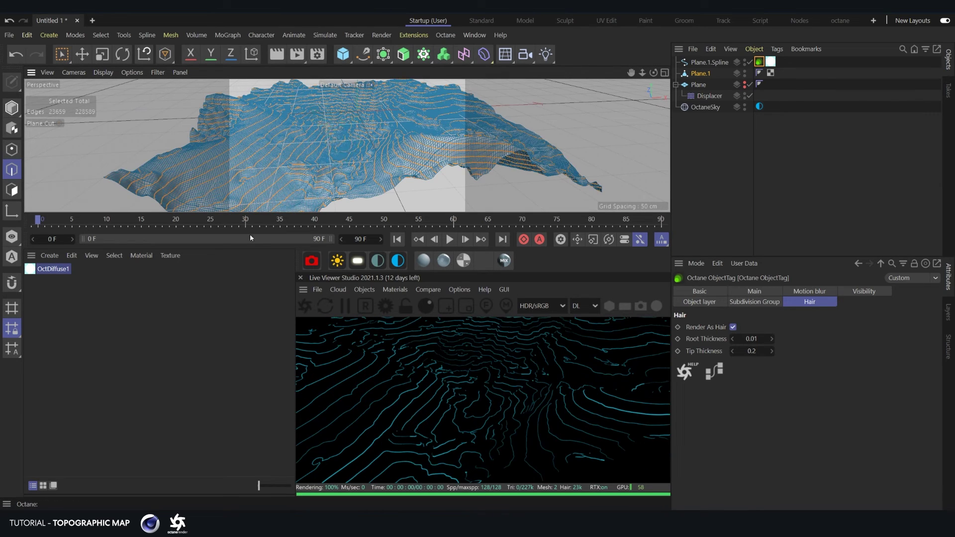
{"action": "left_click_drag", "start_coordinate": [232, 247], "coordinate": [235, 219]}
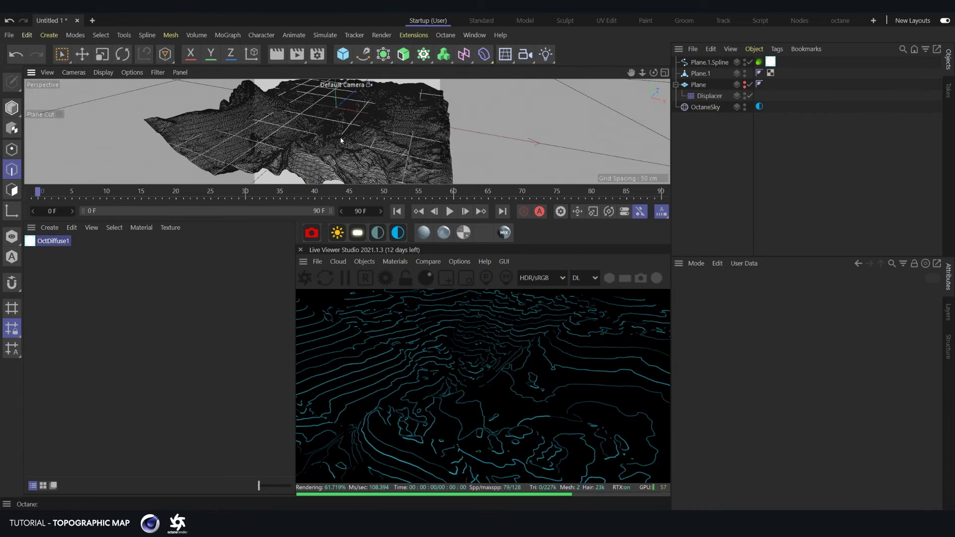
Add an Octane camera at a wide view of the terrain and make it the active viewport camera
{"action": "mouse_move", "coordinate": [341, 141]}
{"action": "left_mouse_down", "text": "alt"}
{"action": "mouse_move", "coordinate": [331, 137]}
{"action": "mouse_move", "coordinate": [356, 140]}
{"action": "left_mouse_up", "text": "alt"}
{"action": "scroll", "coordinate": [349, 141], "scroll_direction": "down", "scroll_amount": 5}
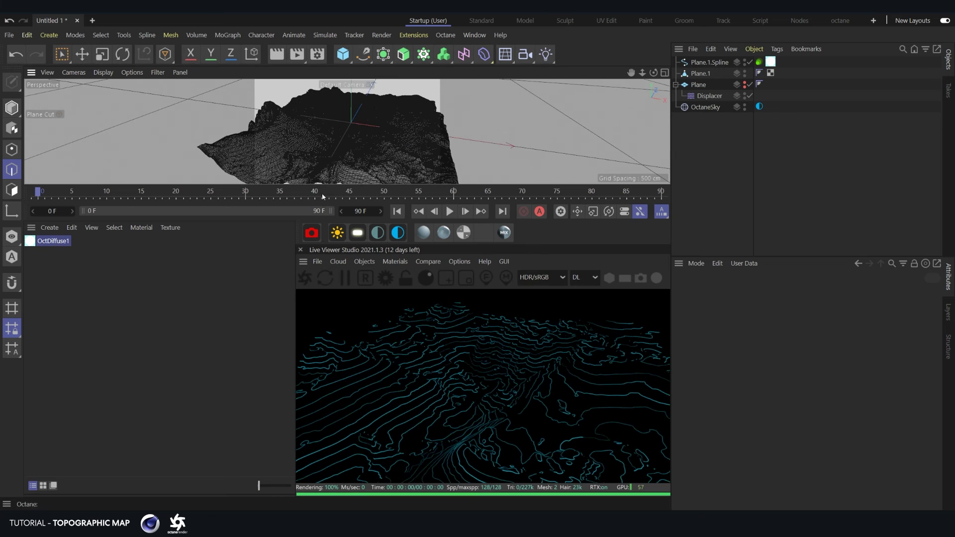
{"action": "left_click", "coordinate": [311, 233]}
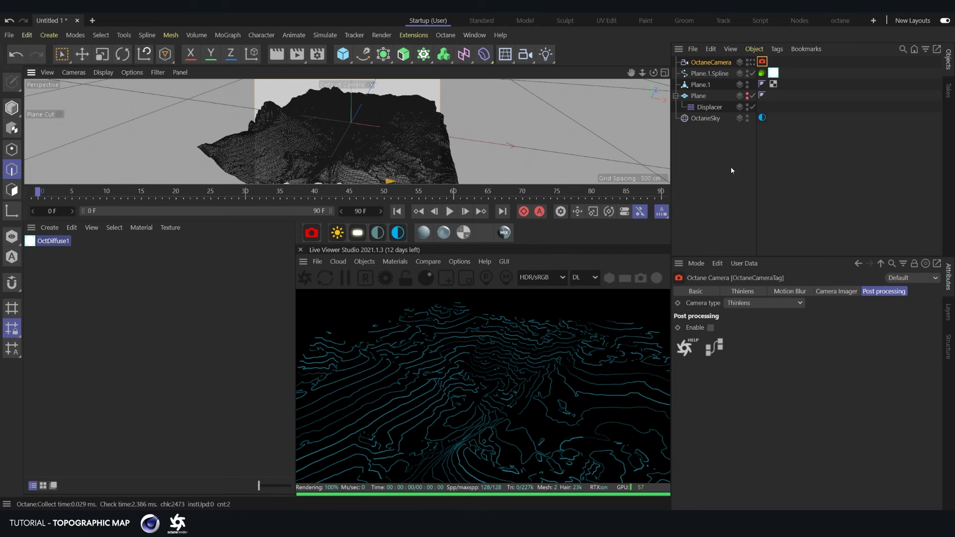
{"action": "left_click", "coordinate": [752, 62]}
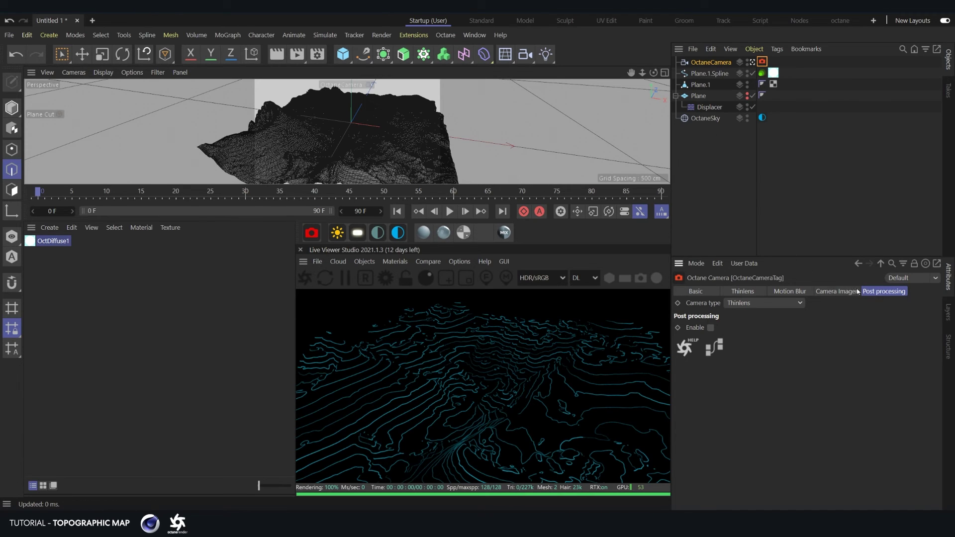
Enable post processing on the Octane camera, raise Bloom power to about 525, and inspect the glowing contours close up and from afar
{"action": "left_click", "coordinate": [711, 327]}
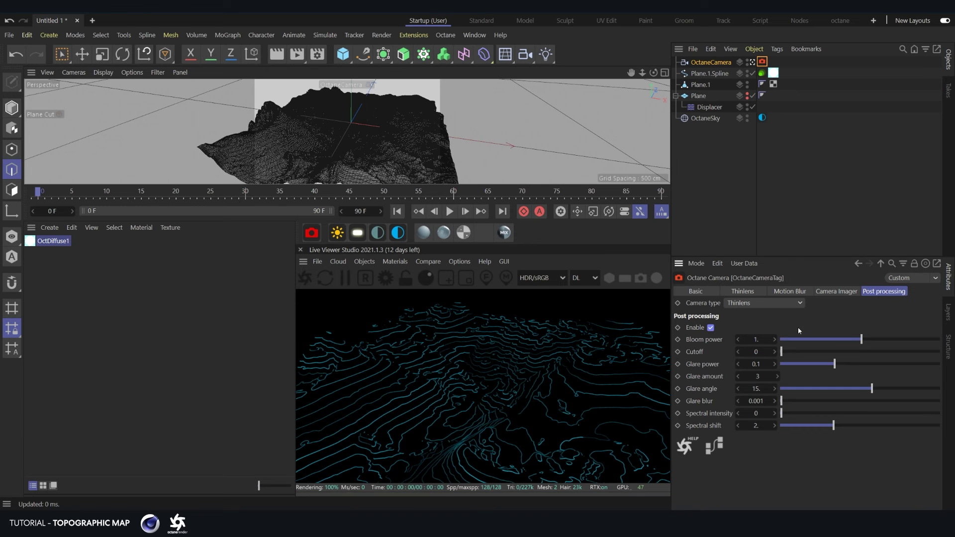
{"action": "left_click_drag", "start_coordinate": [860, 345], "coordinate": [932, 340]}
{"action": "scroll", "coordinate": [355, 181], "scroll_direction": "up", "scroll_amount": 5}
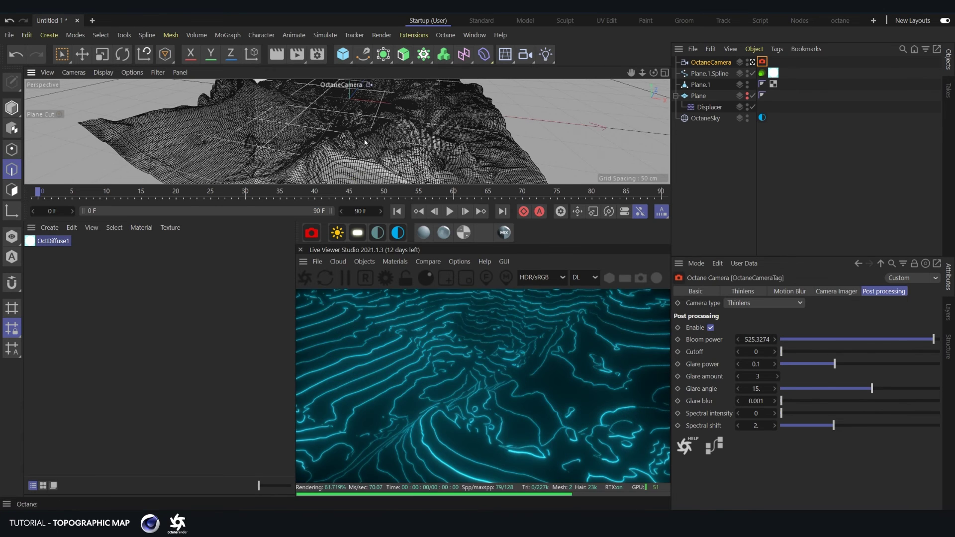
{"action": "left_click_drag", "start_coordinate": [356, 181], "coordinate": [418, 137], "text": "alt"}
{"action": "scroll", "coordinate": [370, 116], "scroll_direction": "down", "scroll_amount": 5}
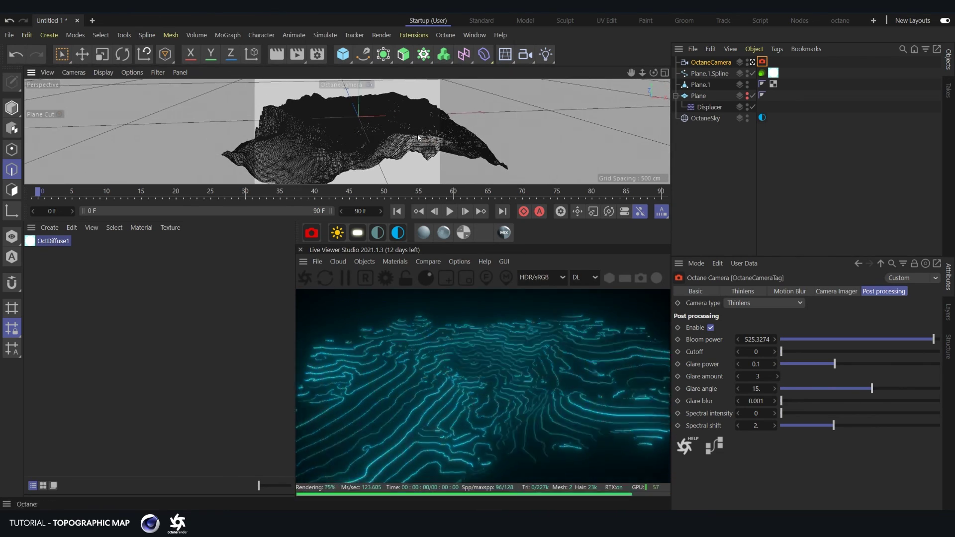